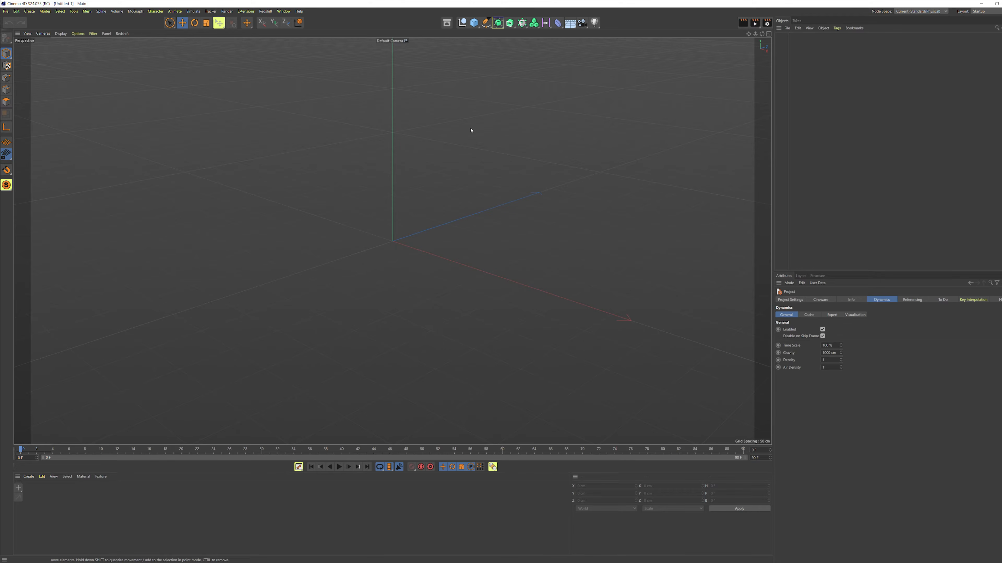
Step: Add an Attractor force to the scene
scroll(452, 187, "down", 2)
left_click(193, 11)
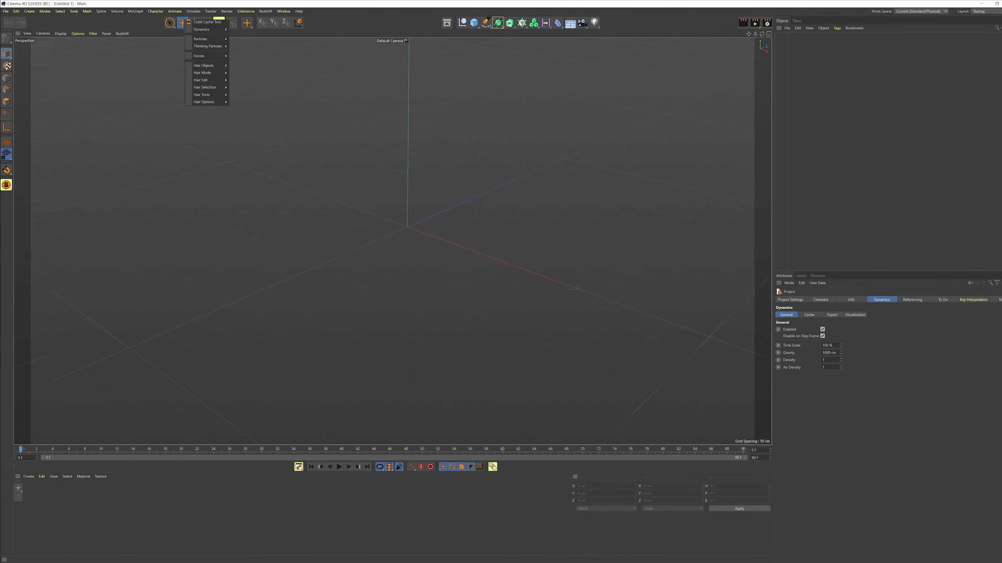
mouse_move(208, 56)
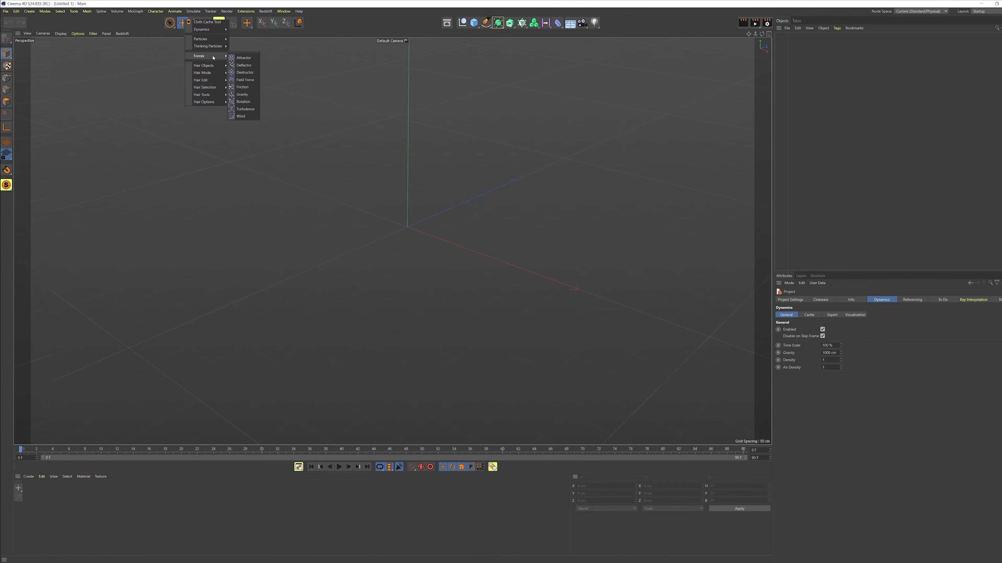
left_click(245, 58)
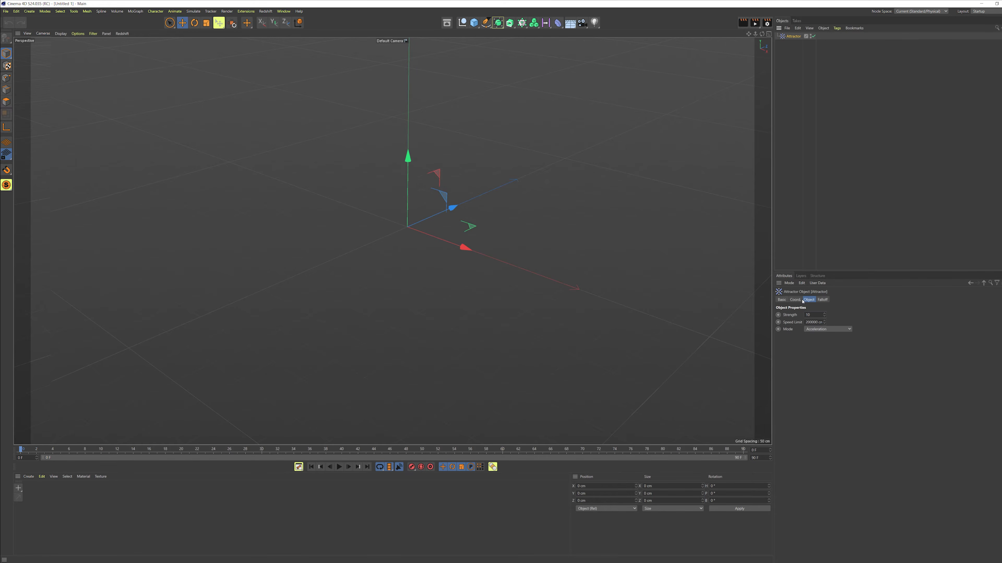
Step: Set the attractor's strength to 1000 and add a Spherical Field to its falloff
left_click(815, 315)
type("10000")
left_click(822, 300)
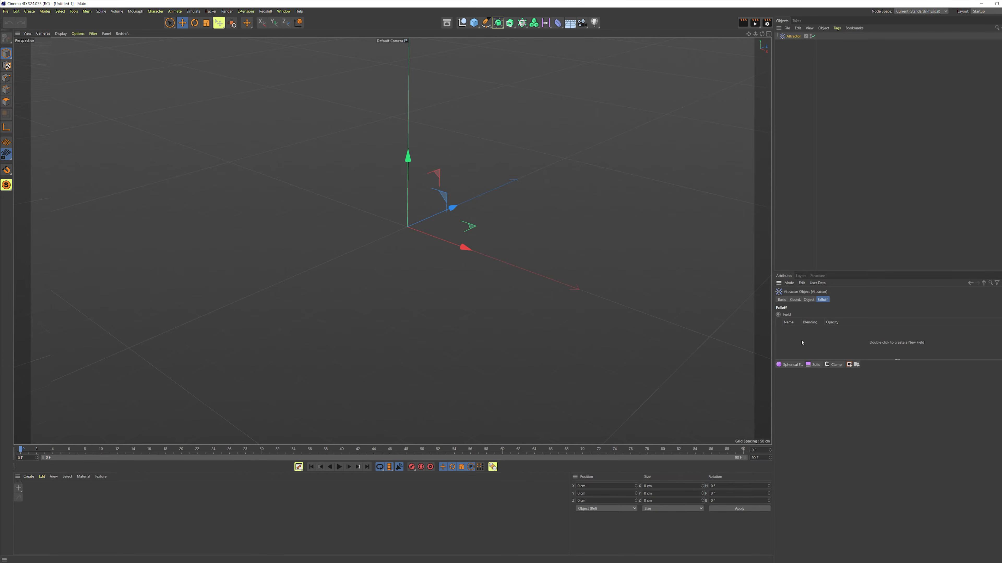
left_click(788, 365)
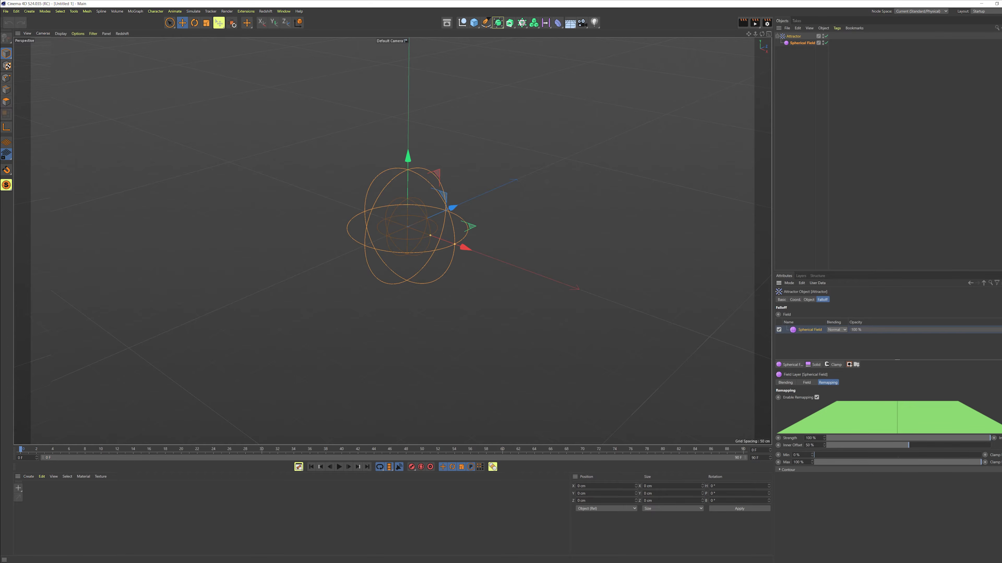
Step: Invert the spherical field's remapping and set its inner offset to 80%
left_click(1000, 439)
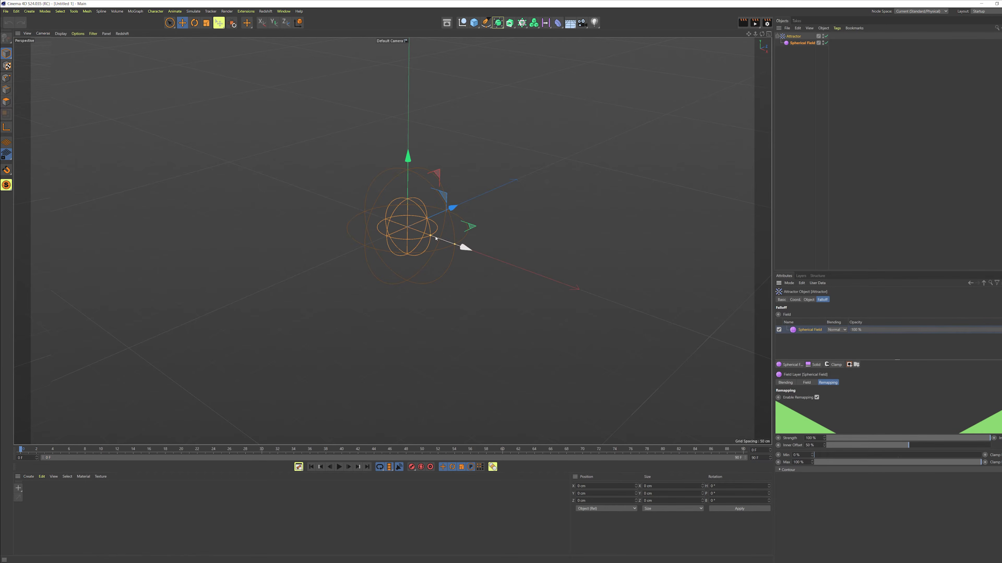
left_click_drag(430, 235, 441, 244)
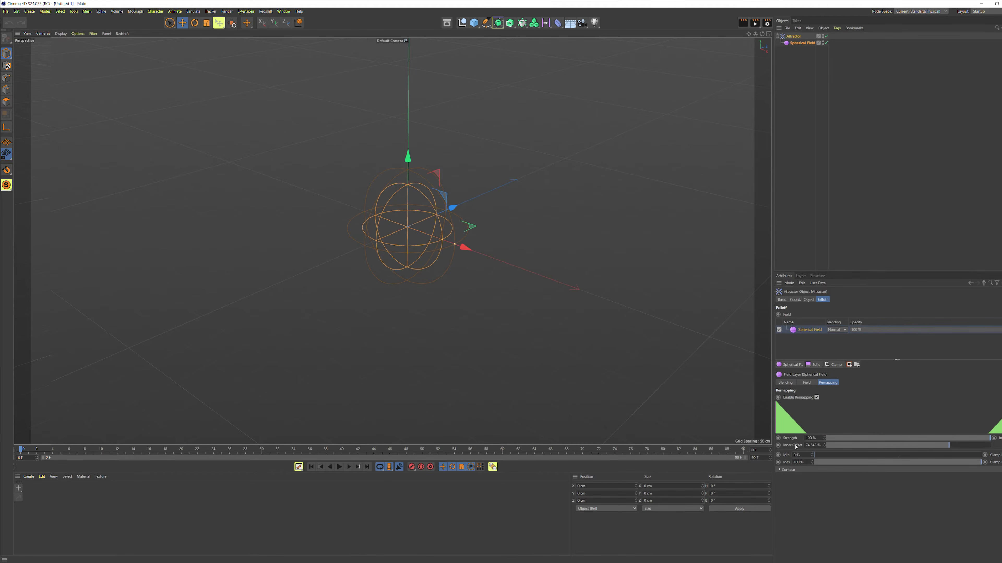
double_click(816, 445)
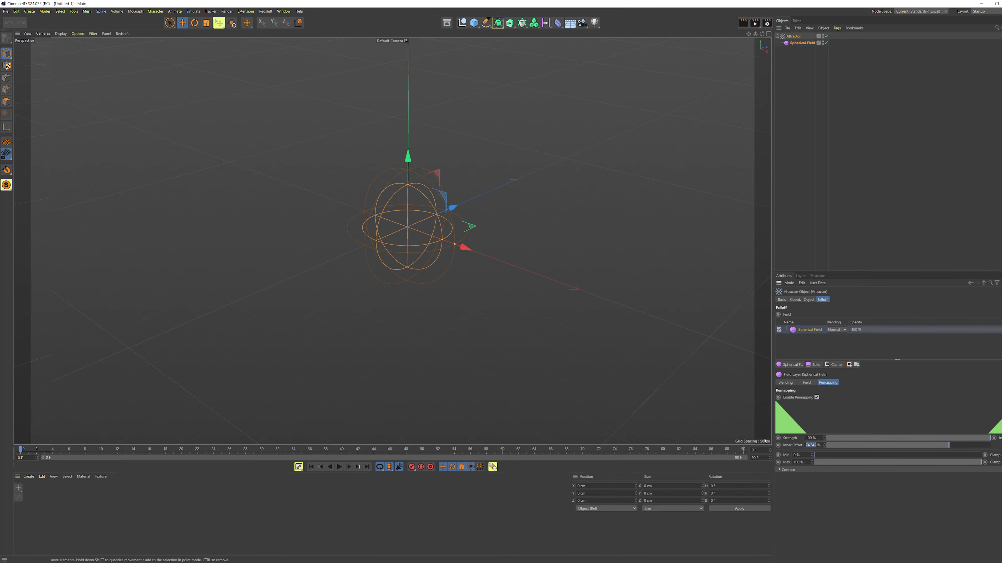
type("80")
key("Return")
Step: Add a Field Force to the scene
left_click_drag(454, 245, 548, 236)
left_click(809, 106)
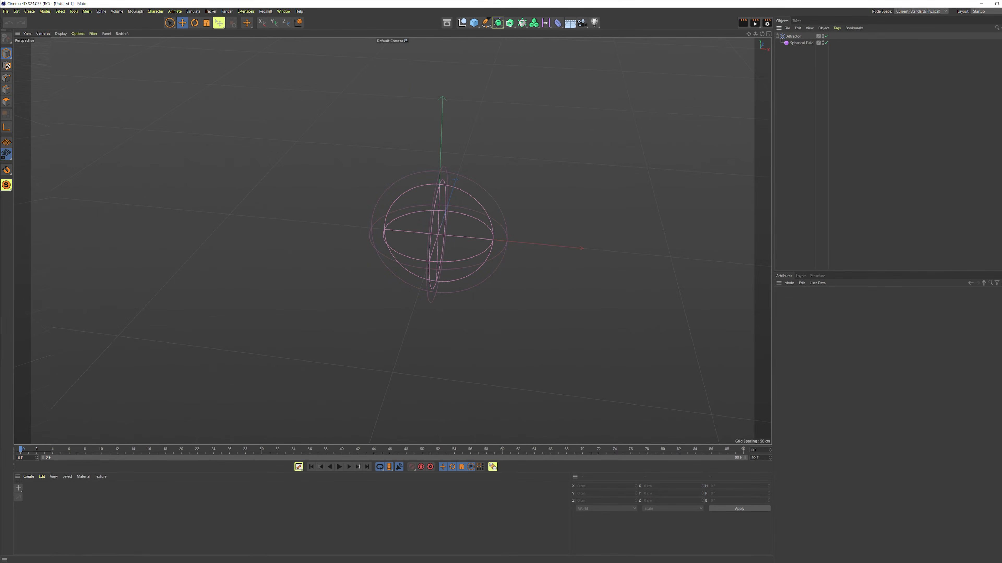
left_click(192, 11)
mouse_move(205, 55)
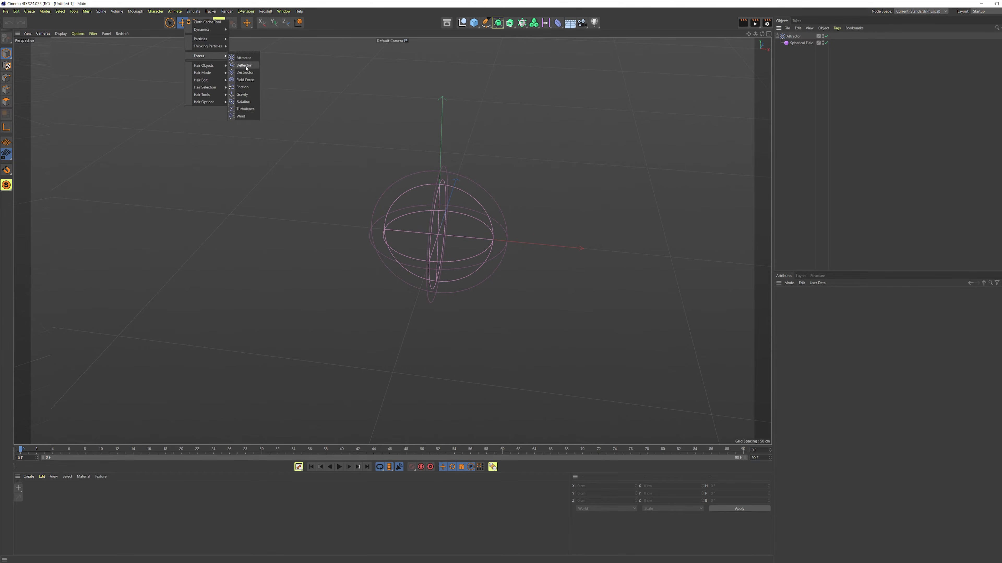
left_click(245, 80)
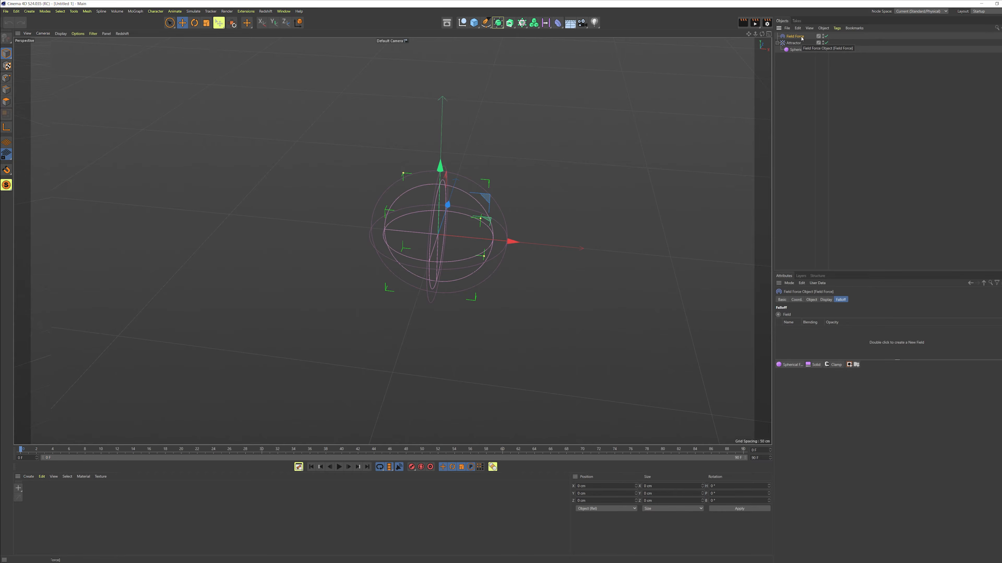
Step: Add a Random Field to the field force and set its noise type to Electric
left_click(545, 23)
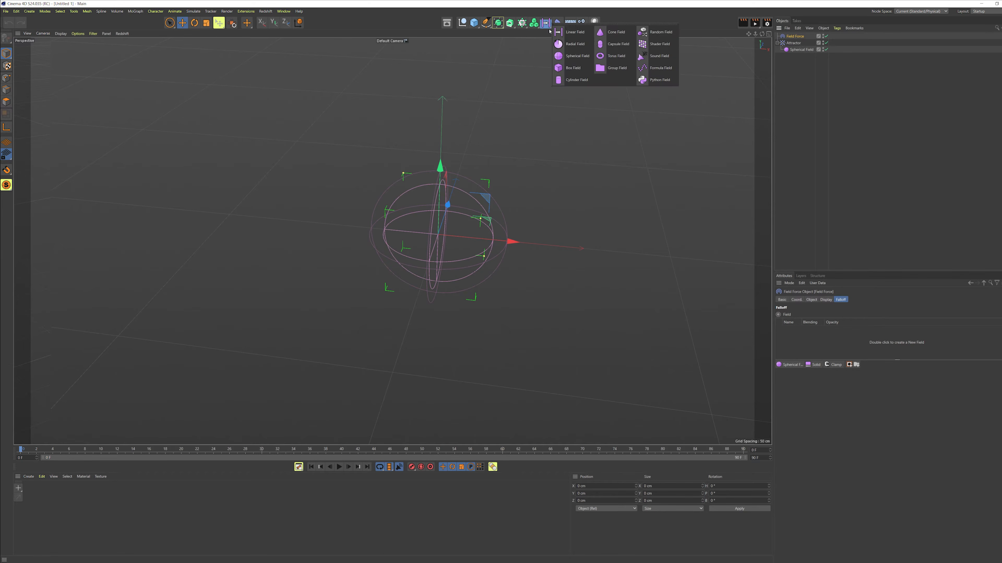
left_click(661, 33)
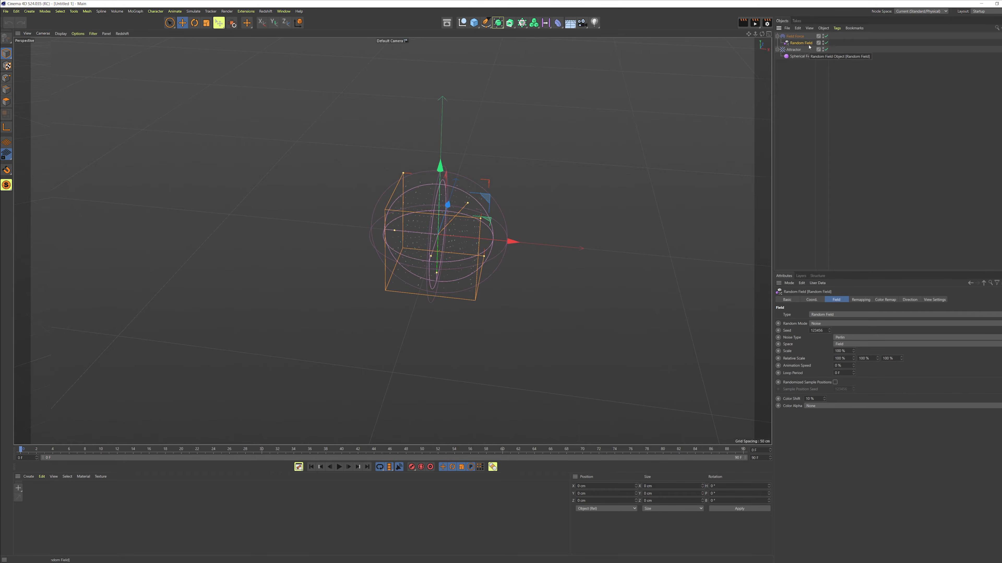
left_click(844, 338)
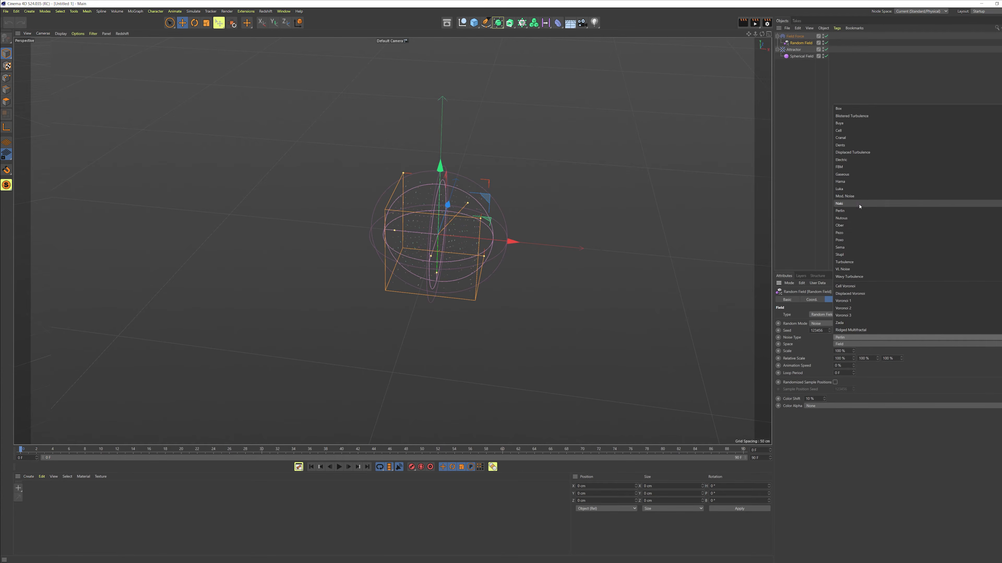
left_click(855, 168)
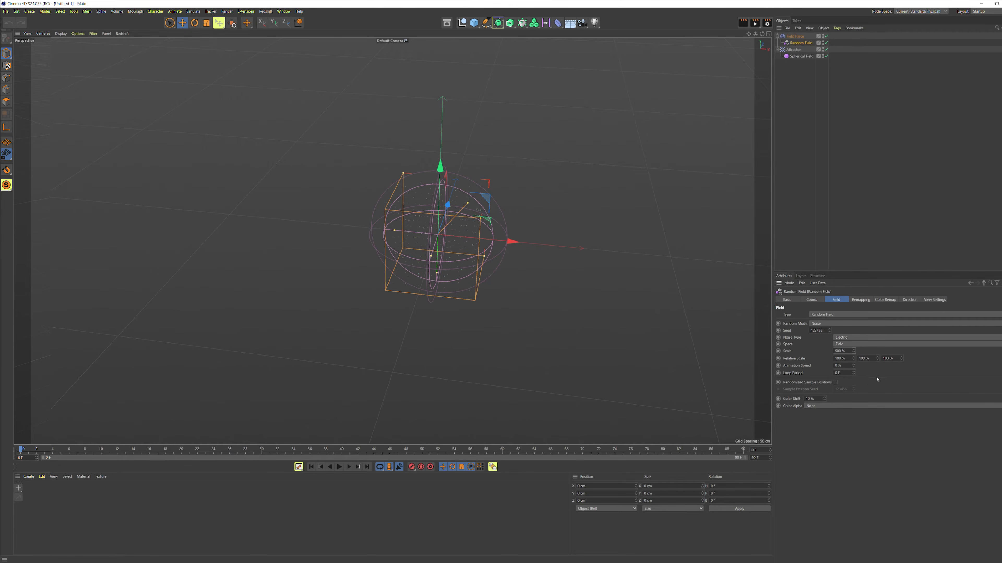
Step: Set the field force's strength to 10
left_click(794, 37)
left_click(812, 299)
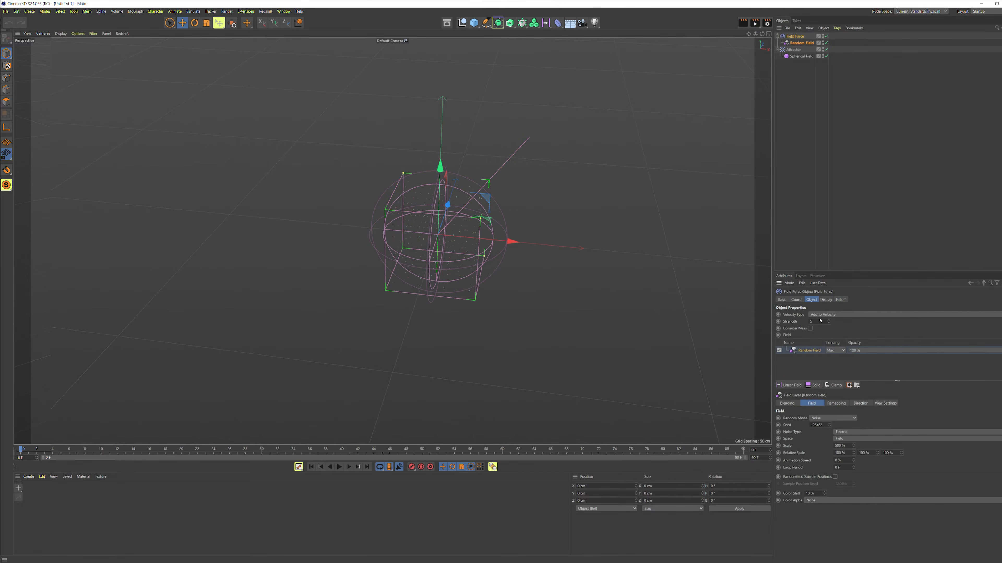
type("10")
key("Return")
left_click_drag(607, 282, 658, 156, "alt")
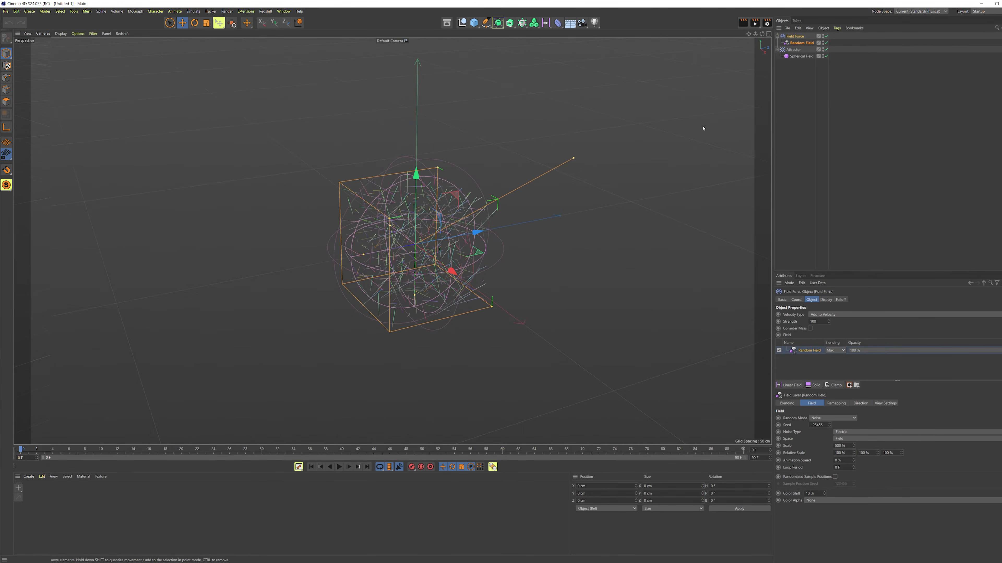
Step: Set the attractor's spherical field size to 600 cm
left_click(802, 56)
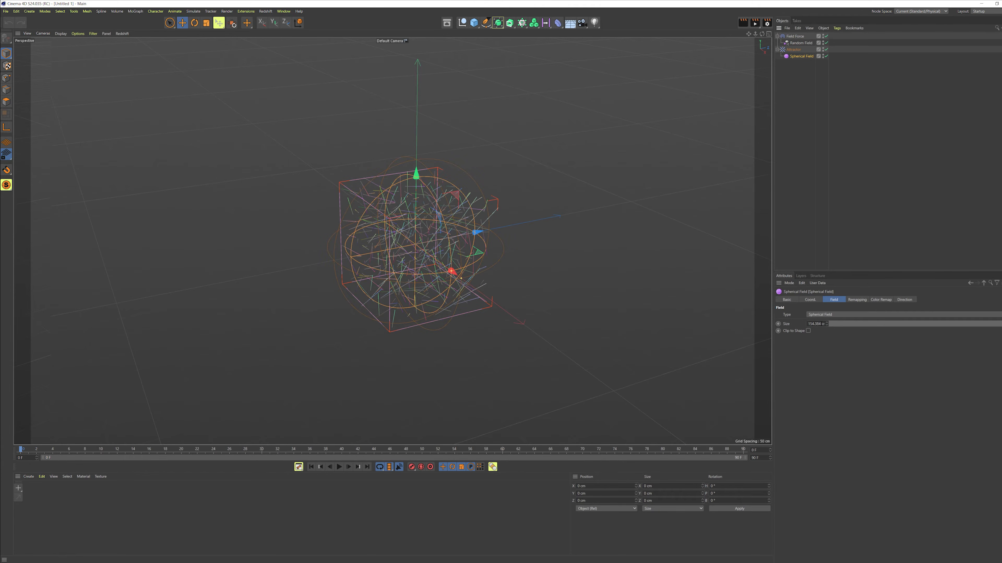
left_click(814, 323)
type("600cm")
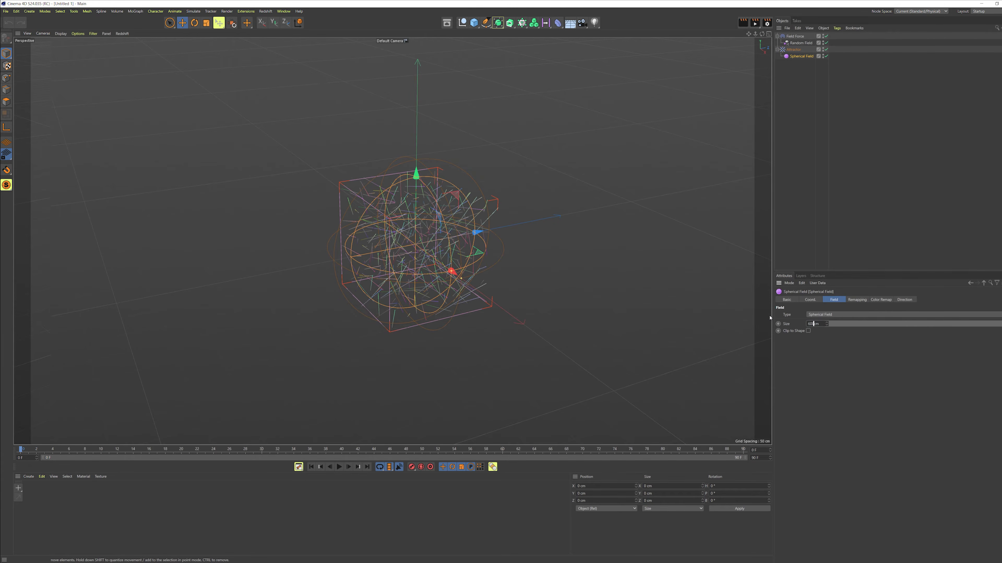
key("Return")
Step: Add a Turbulence force and set its scale to 15% and frequency to 25%
scroll(494, 258, "down", 6)
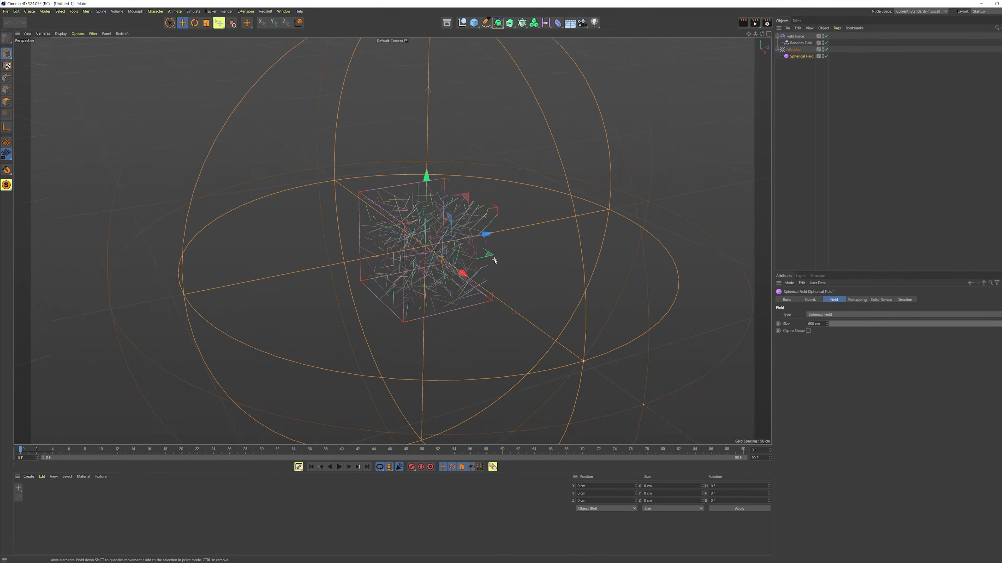
left_click_drag(494, 259, 502, 195, "alt")
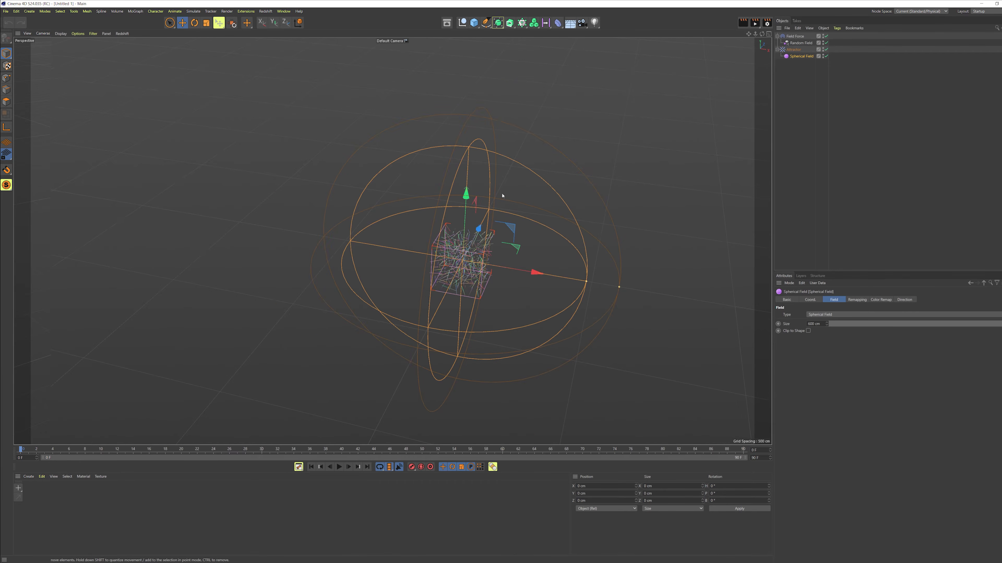
middle_click_drag(498, 252, 465, 240, "alt")
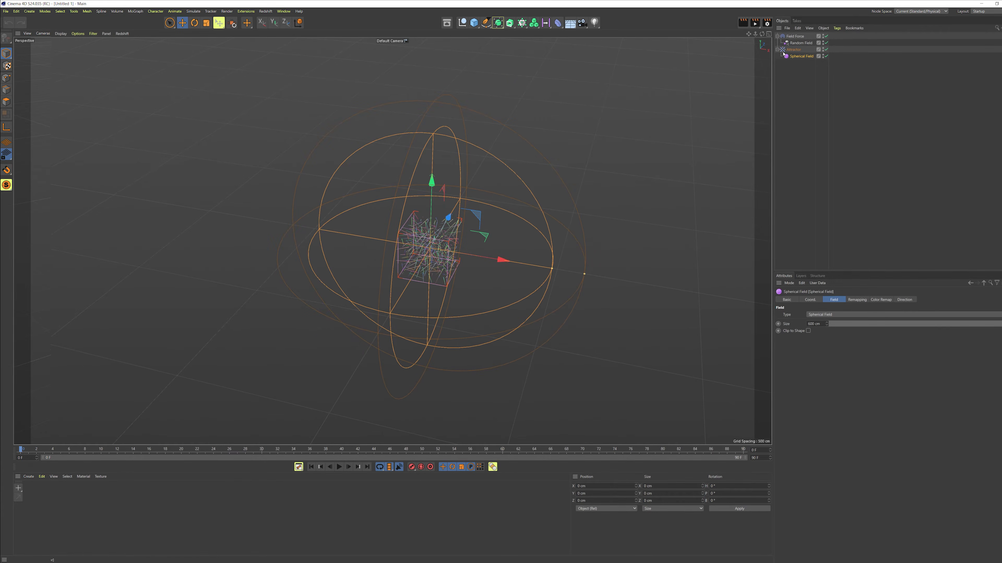
left_click(193, 11)
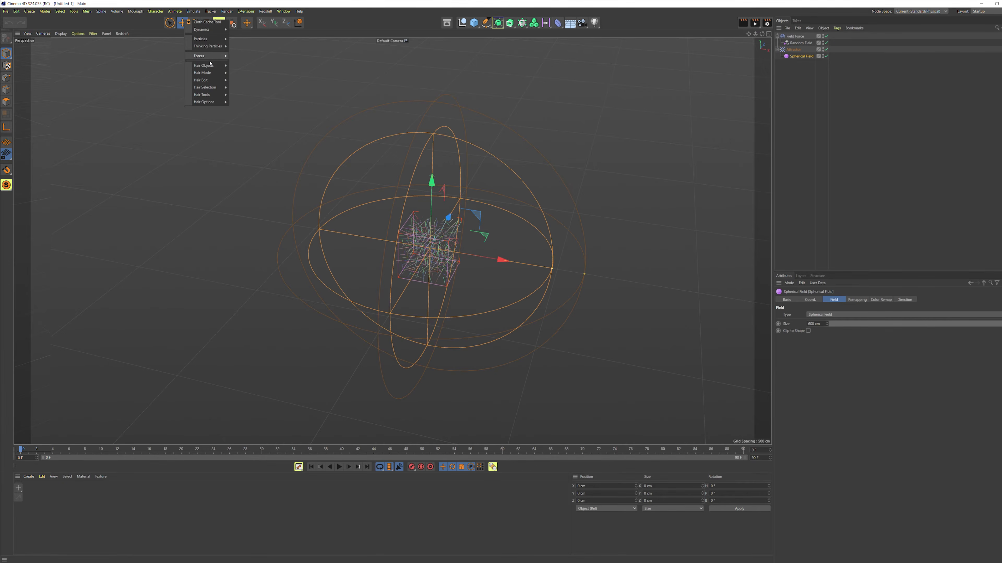
mouse_move(205, 56)
left_click(245, 109)
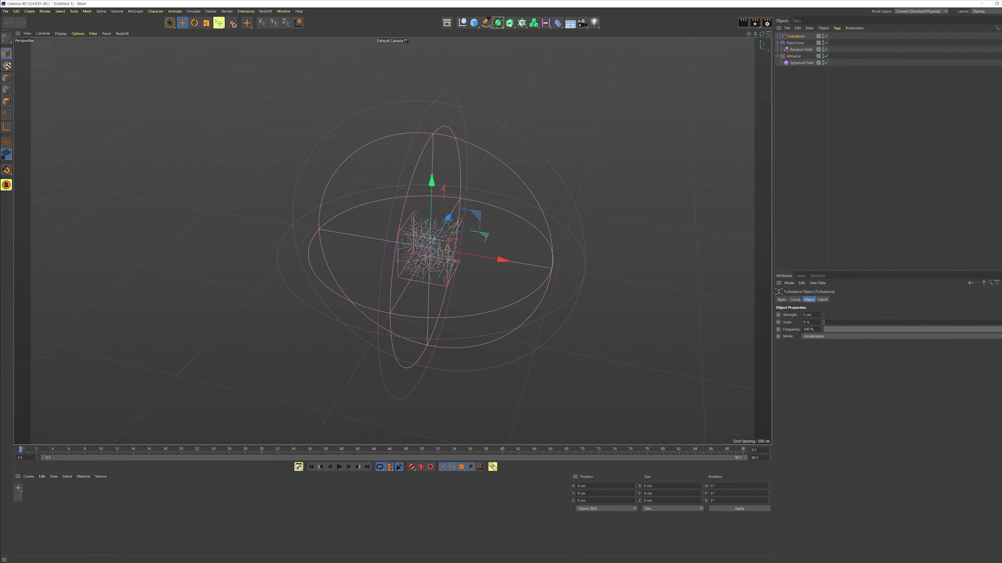
type("15")
key("Tab")
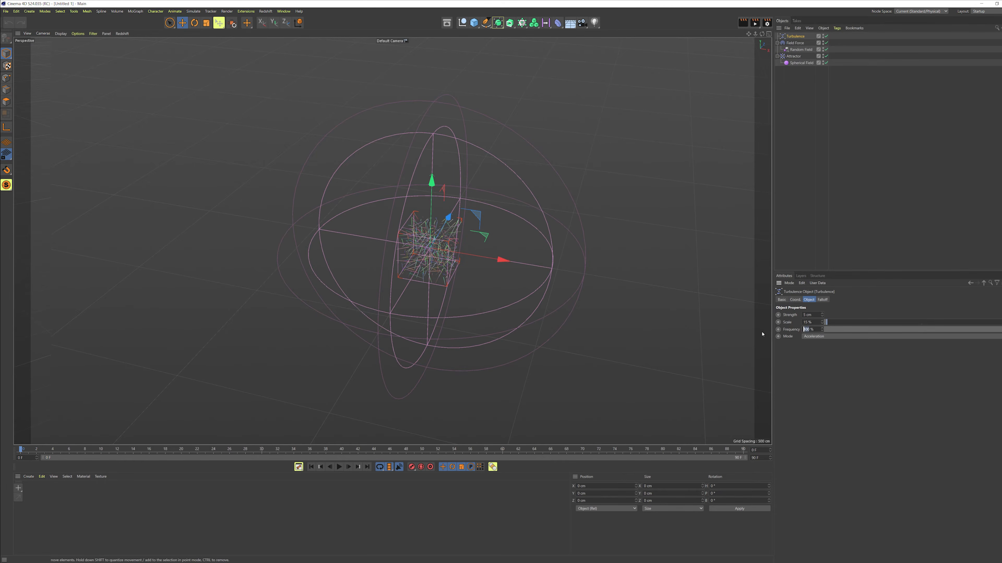
type("25")
key("Return")
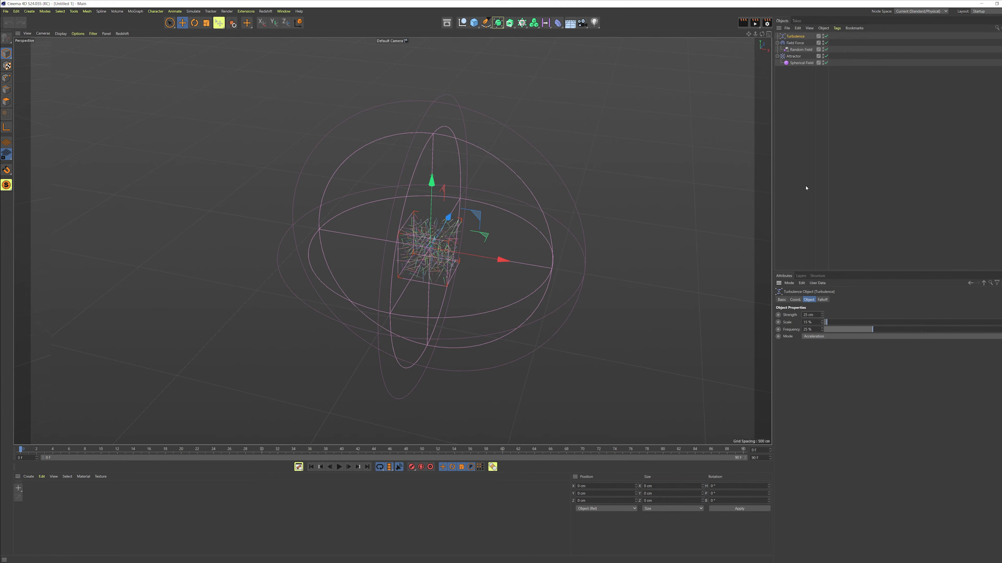
Step: Add a Plane object and switch the viewport display to Hidden Line
left_click_drag(465, 249, 456, 241, "alt")
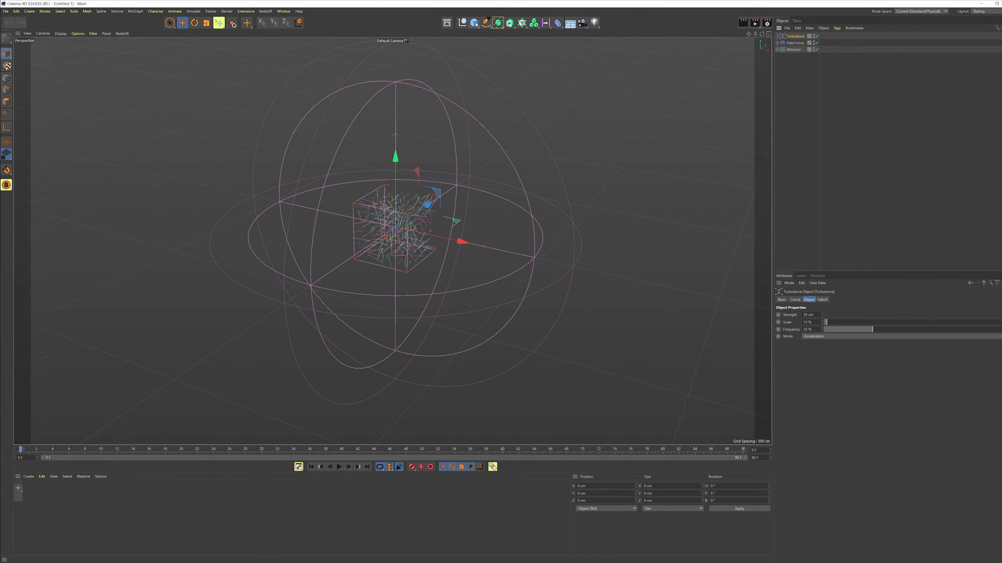
left_click(476, 25)
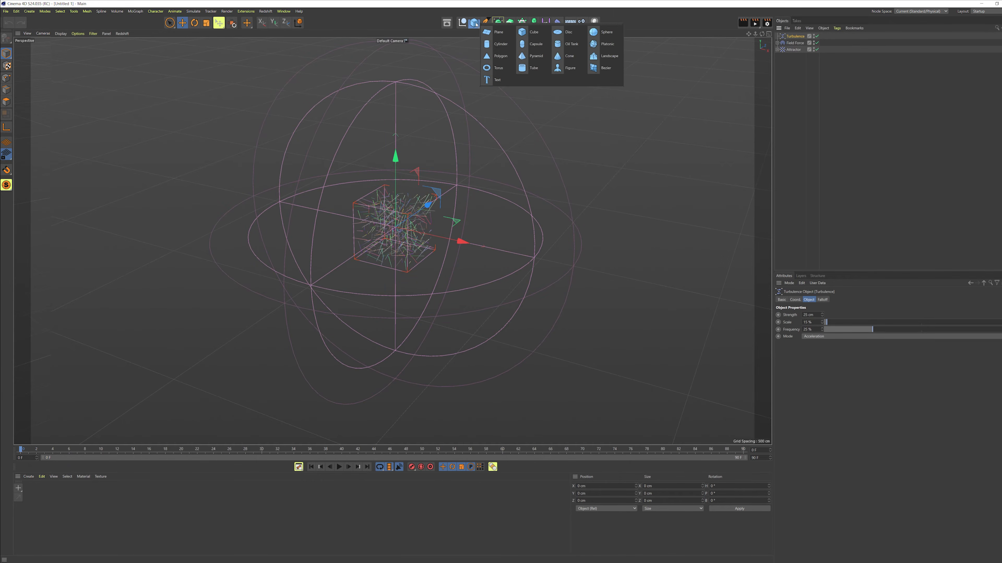
left_click(494, 36)
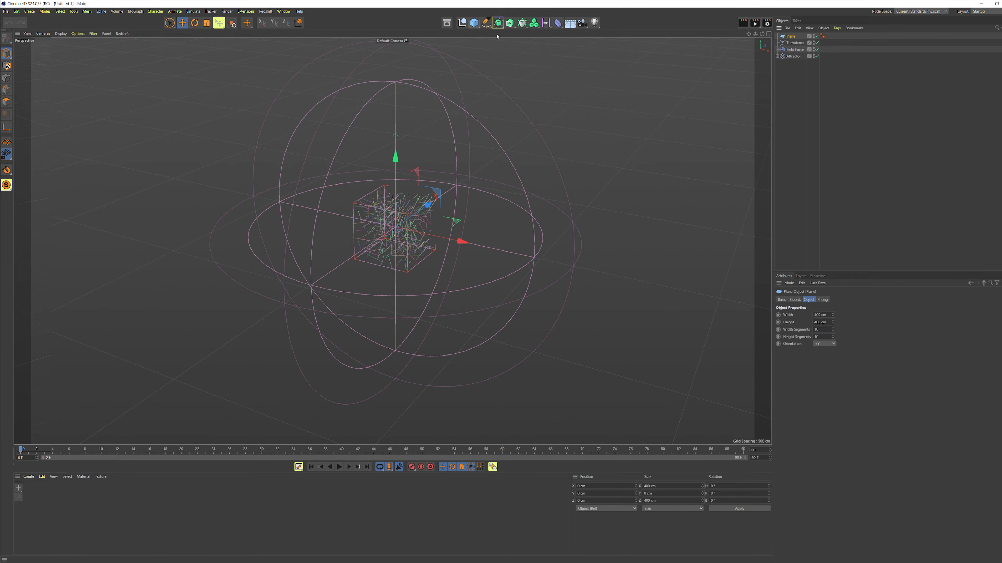
left_click(61, 34)
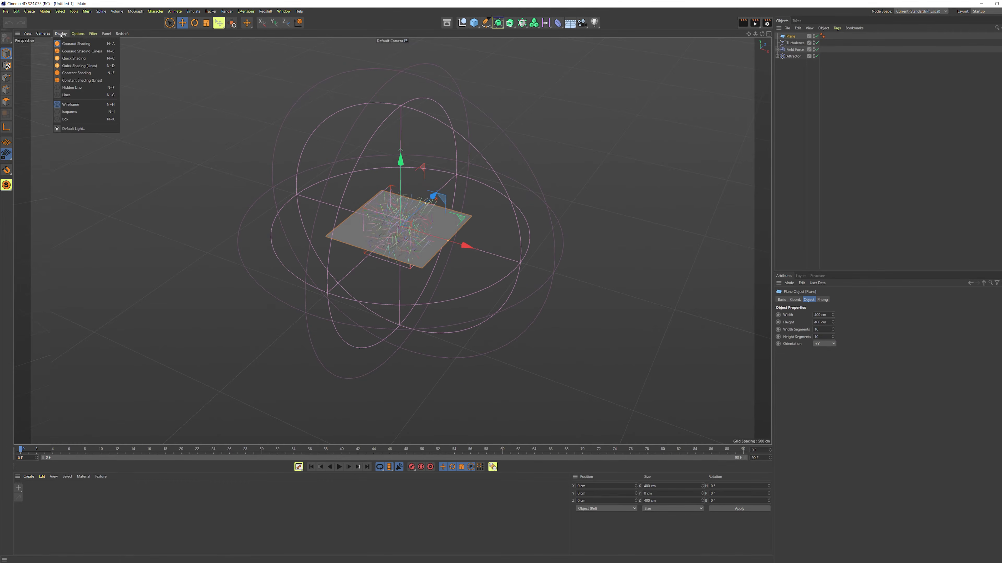
left_click(79, 90)
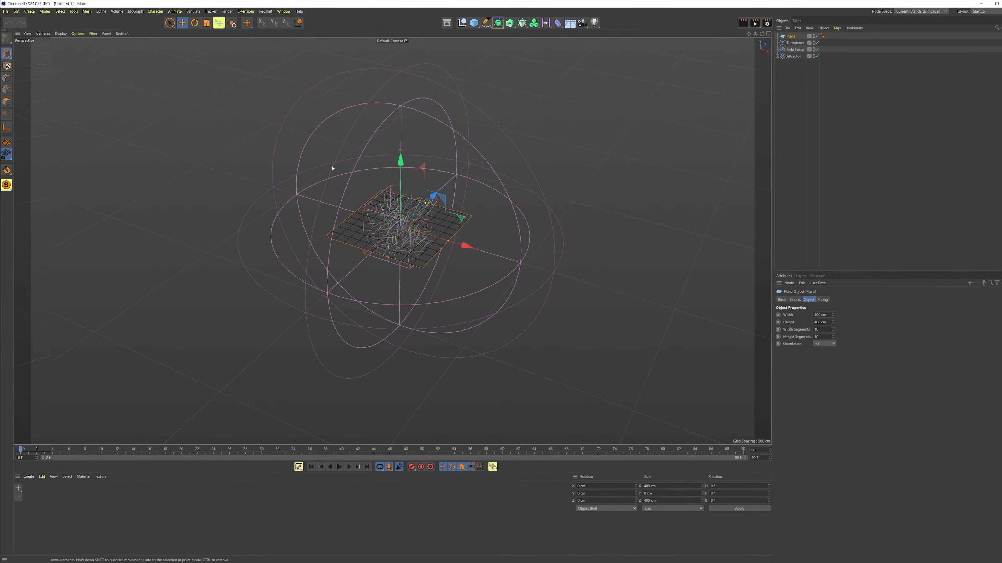
Step: Set the plane to 2000 cm wide and 100 cm high, with 100 width segments and 1 height segment
mouse_move(331, 163)
left_mouse_down("alt")
mouse_move(447, 254)
mouse_move(440, 261)
left_mouse_up("alt")
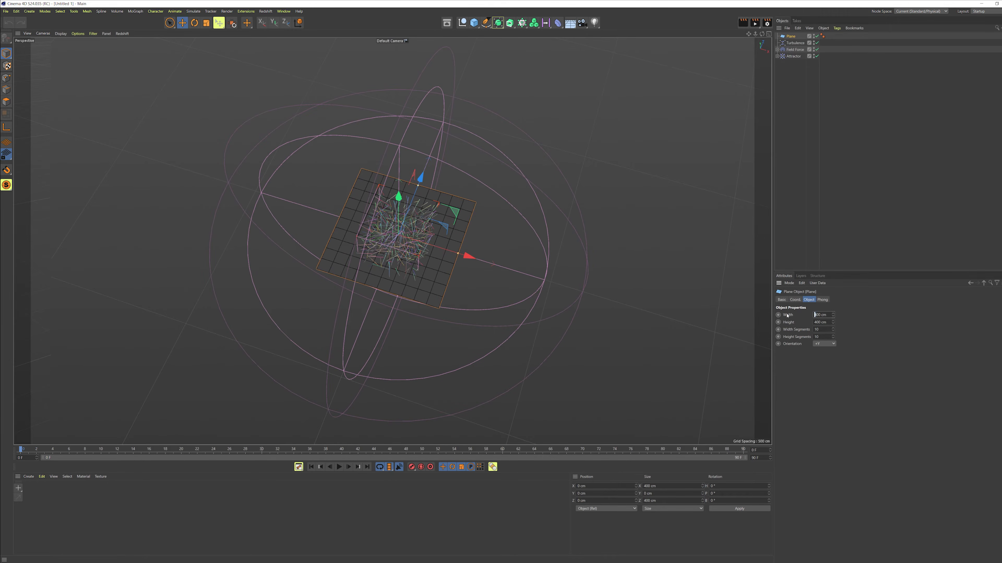
left_click_drag(816, 322, 801, 325)
key("Return")
left_click_drag(821, 337, 779, 338)
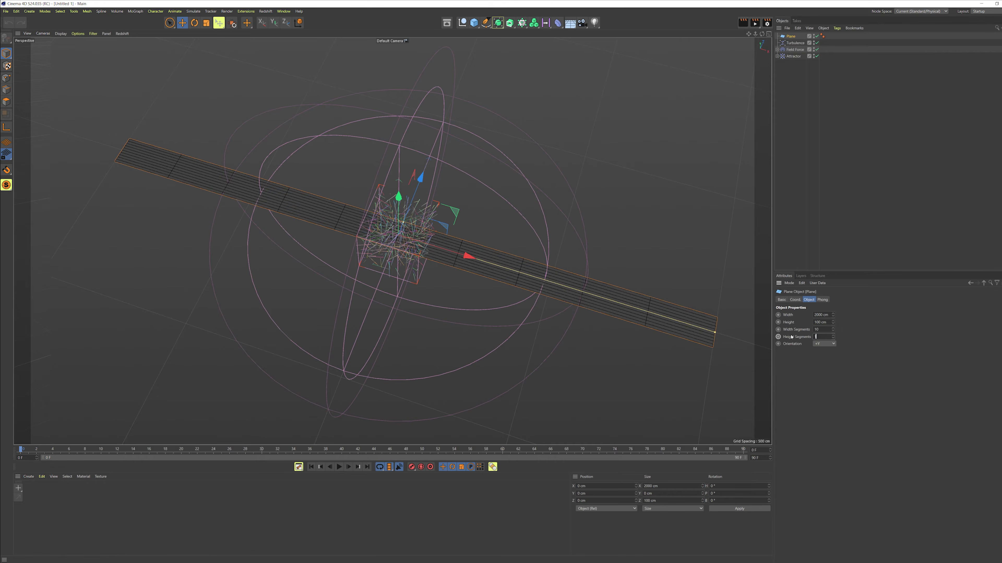
left_click(829, 331)
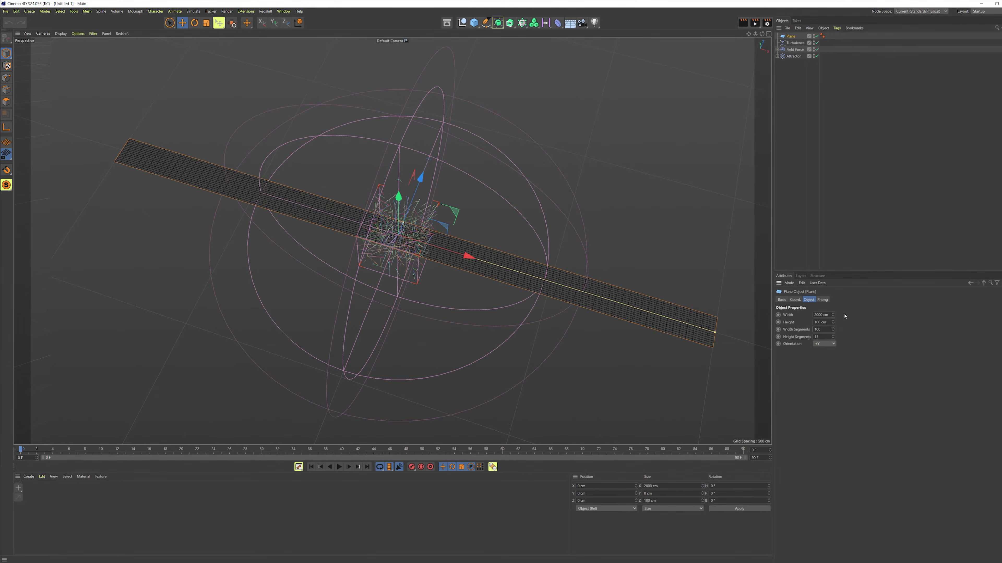
Step: Move the plane to about X 704 cm and Z 349 cm, away from the forces
left_click_drag(662, 255, 497, 246, "alt")
left_click_drag(522, 202, 627, 168)
left_click_drag(564, 193, 514, 162, "alt")
left_click_drag(445, 284, 591, 185, "alt")
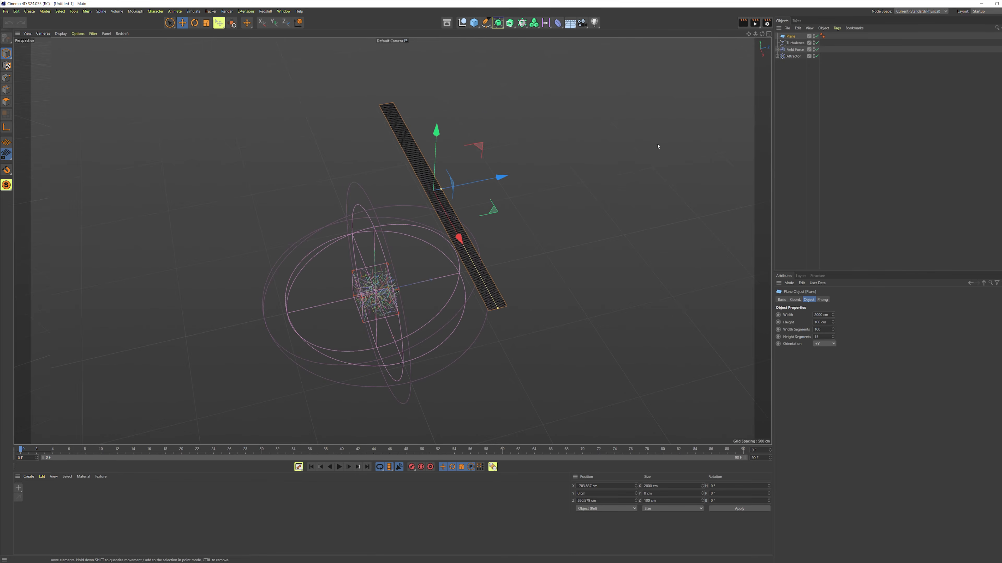
Step: Duplicate the plane, rename the copy Backup, and hide it in the viewport
left_click_drag(790, 37, 790, 92, "ctrl")
double_click(800, 62)
type("E")
key("Return")
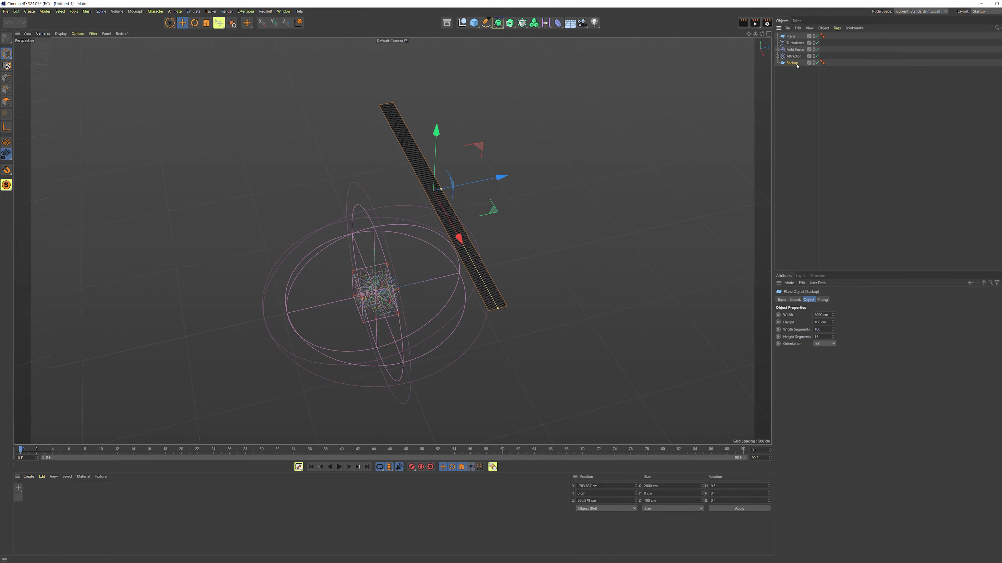
double_click(814, 63, "alt")
Step: Make the original plane editable and add a Cloth simulation tag to it
left_click(790, 37)
key("c")
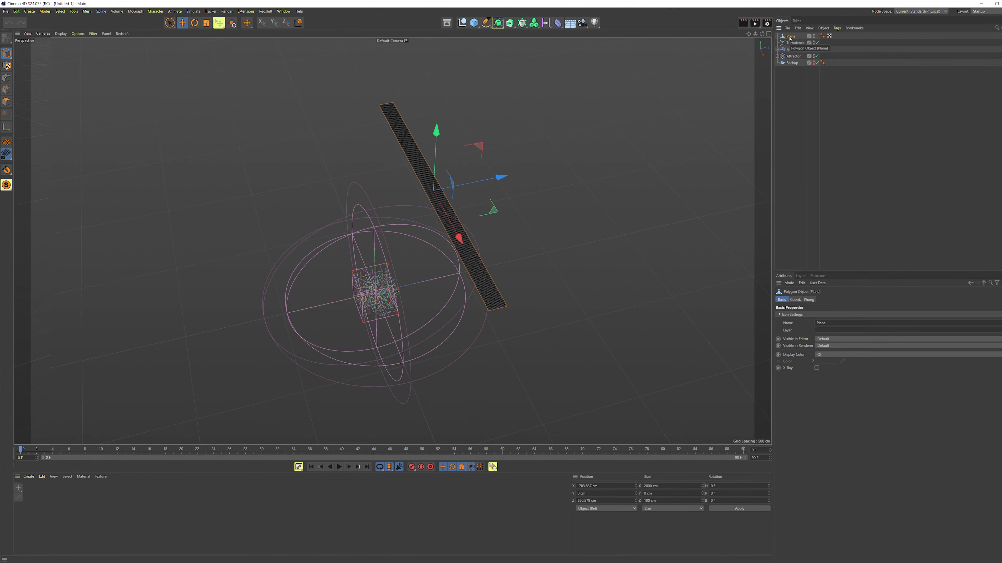
left_click_drag(446, 222, 507, 222, "alt")
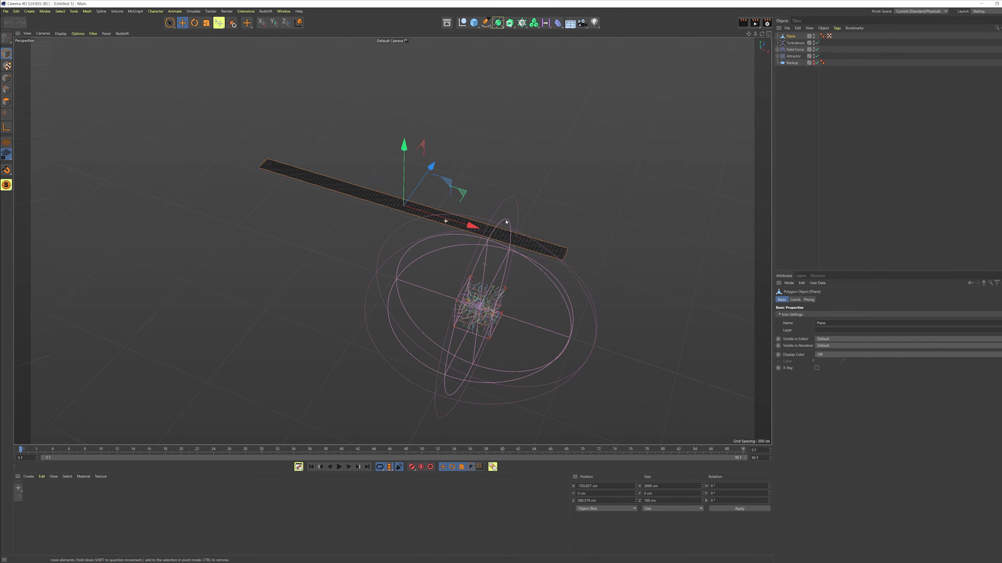
right_click(788, 37)
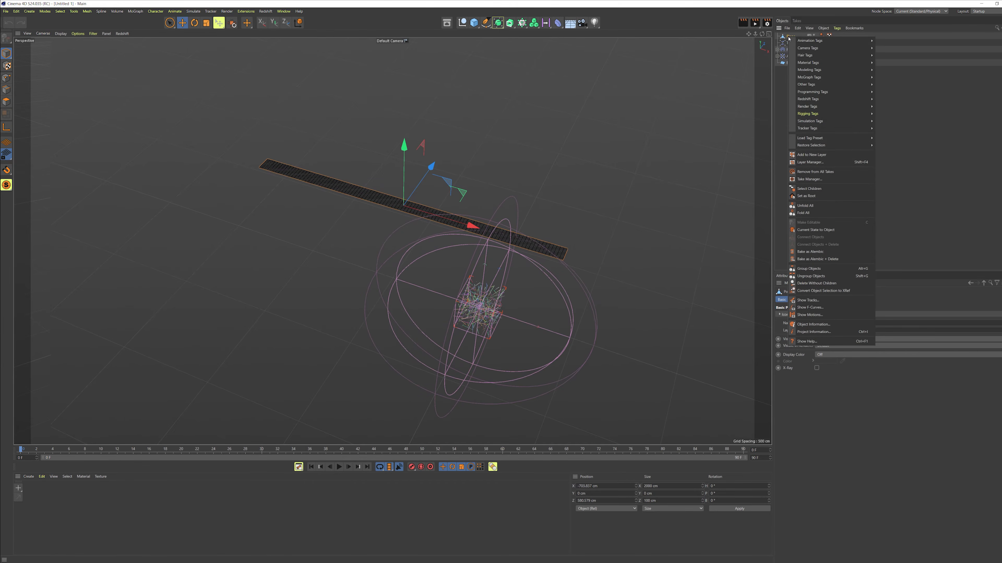
mouse_move(818, 123)
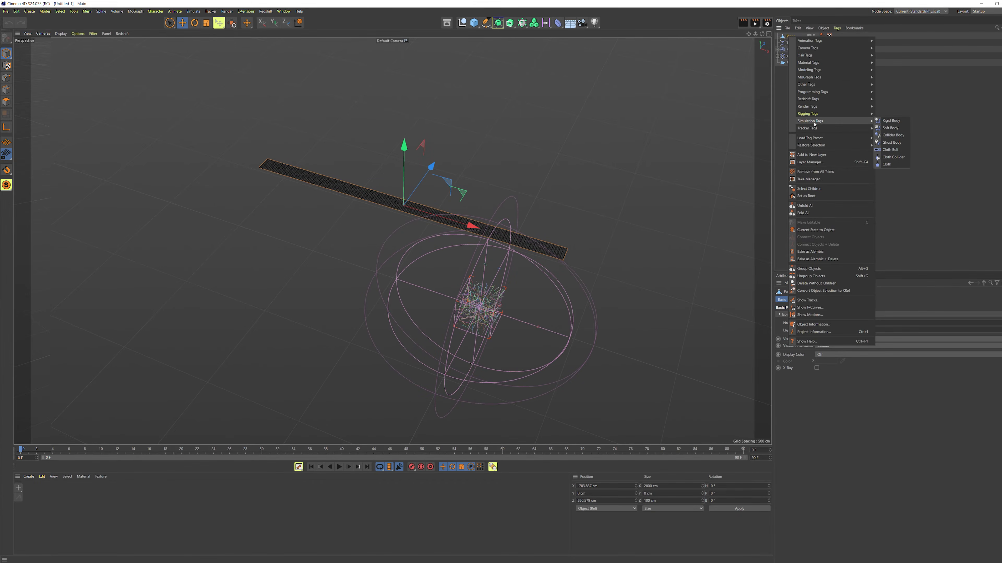
left_click(888, 164)
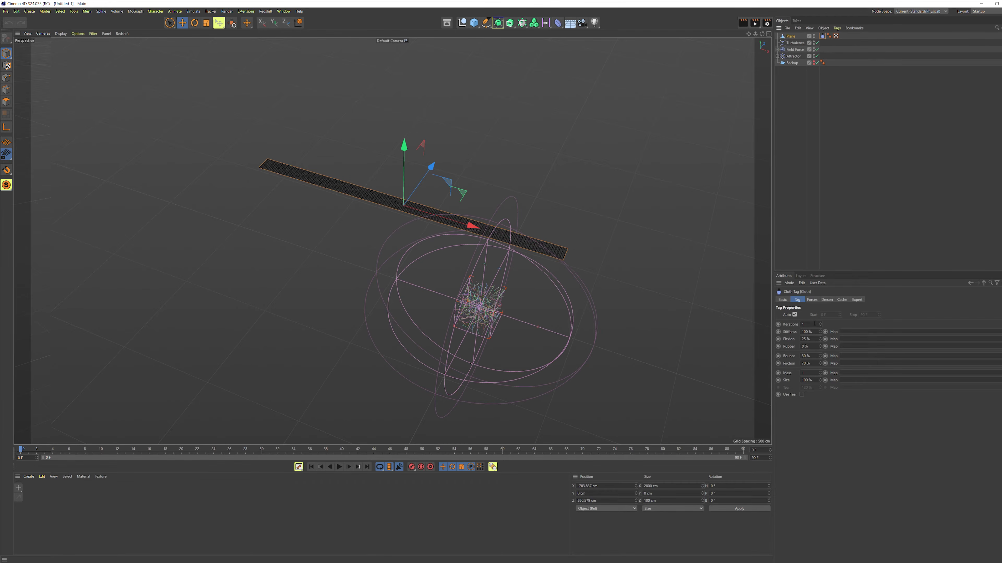
Step: Set the cloth tag's iterations to 5, stiffness to 50% and flexion to 50%
left_click(814, 324)
key("BackSpace")
type("5")
key("Tab")
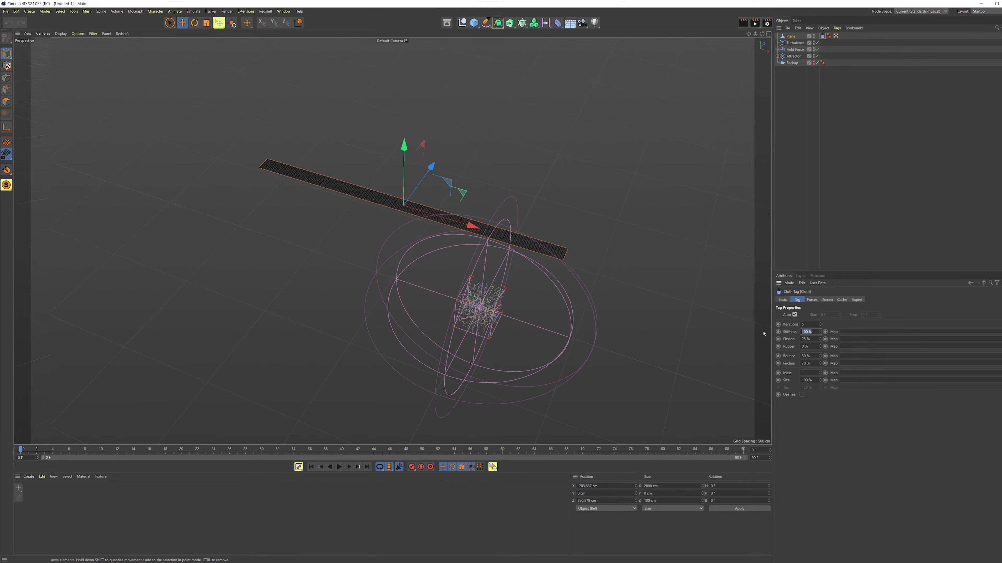
type("50")
key("Tab")
type("50")
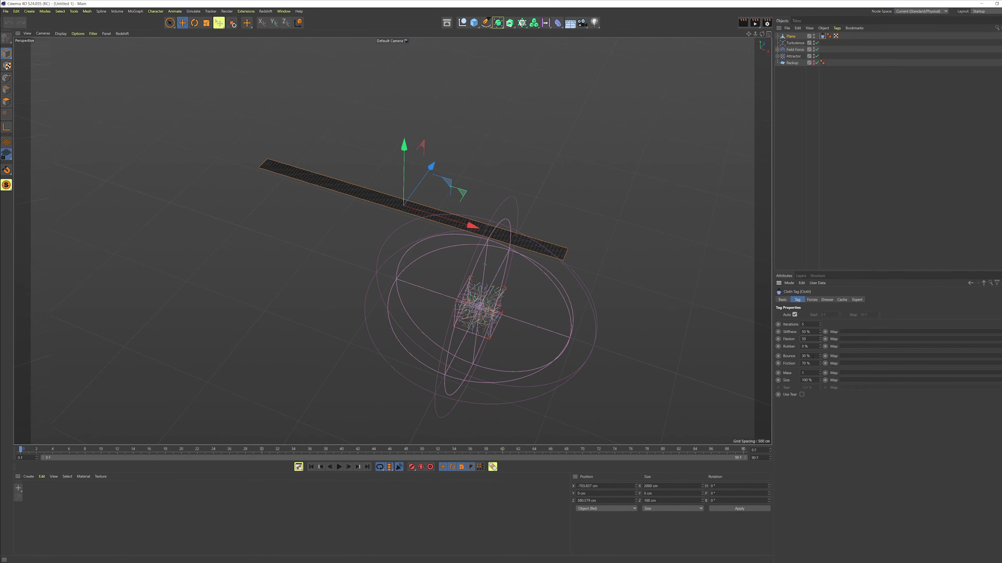
type("5")
Step: Set the cloth's gravity and wind turbulence strength to 0
left_click(812, 300)
left_click_drag(840, 315, 801, 316)
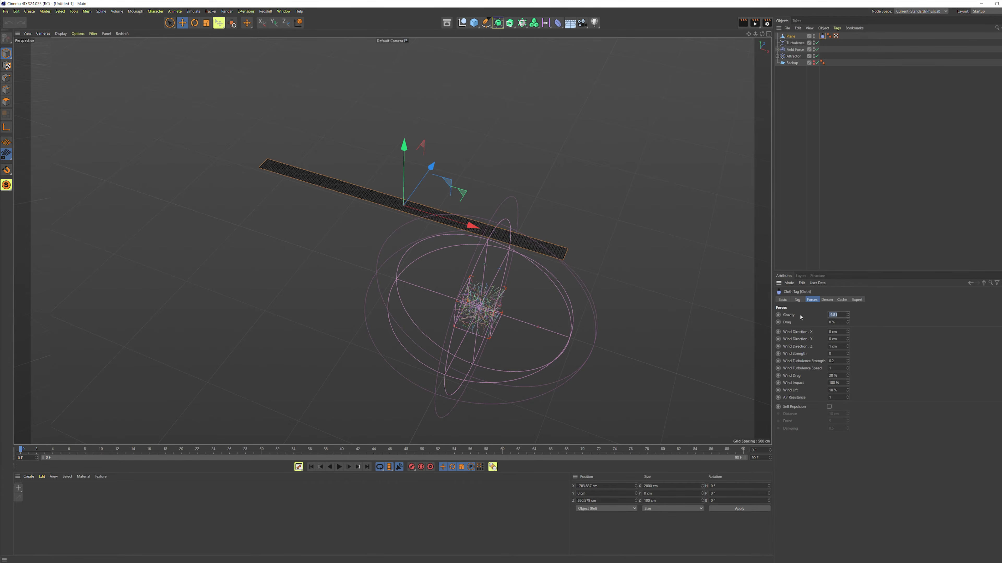
type("0")
left_click_drag(836, 362, 828, 361)
type("0")
Step: Play the cloth simulation to see how the plane reacts to the forces
left_click_drag(524, 280, 409, 246, "alt")
middle_click_drag(409, 246, 417, 247, "alt")
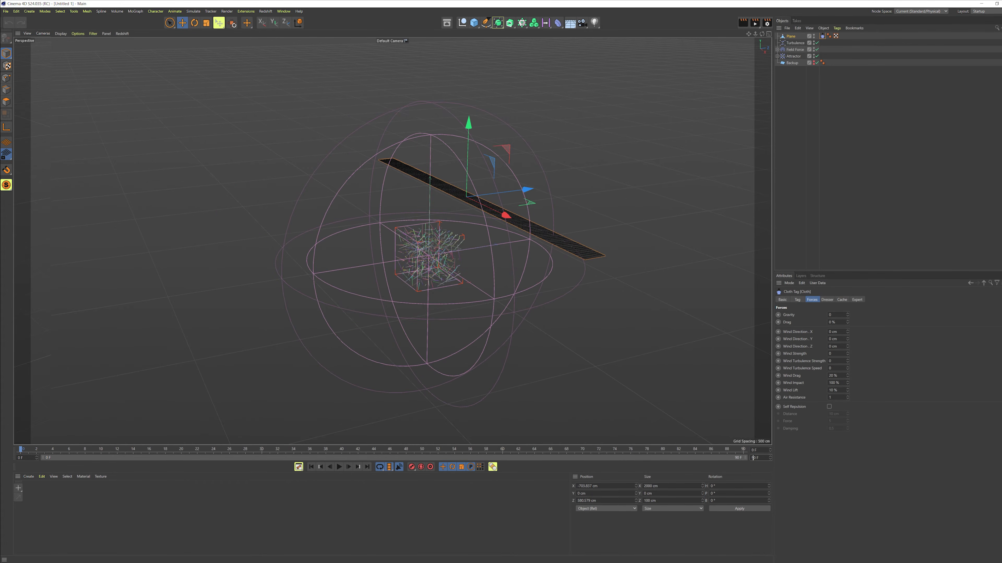
left_click(515, 502)
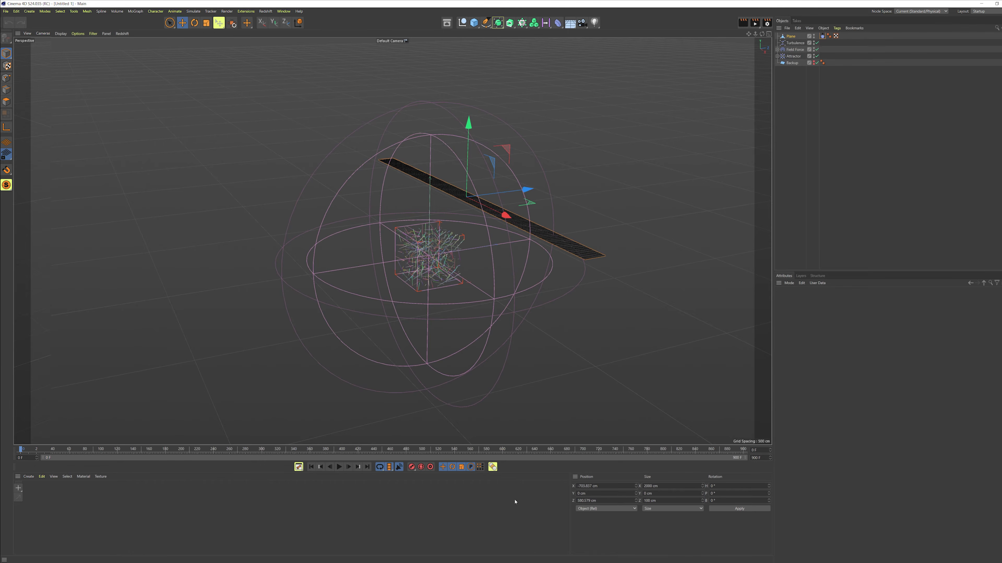
left_click(340, 468)
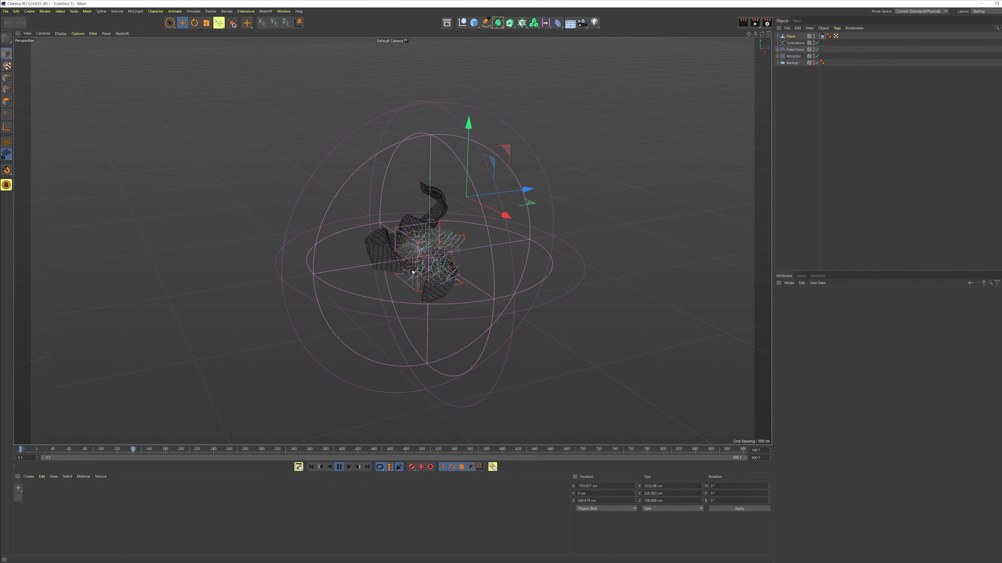
left_click_drag(443, 253, 309, 279, "alt")
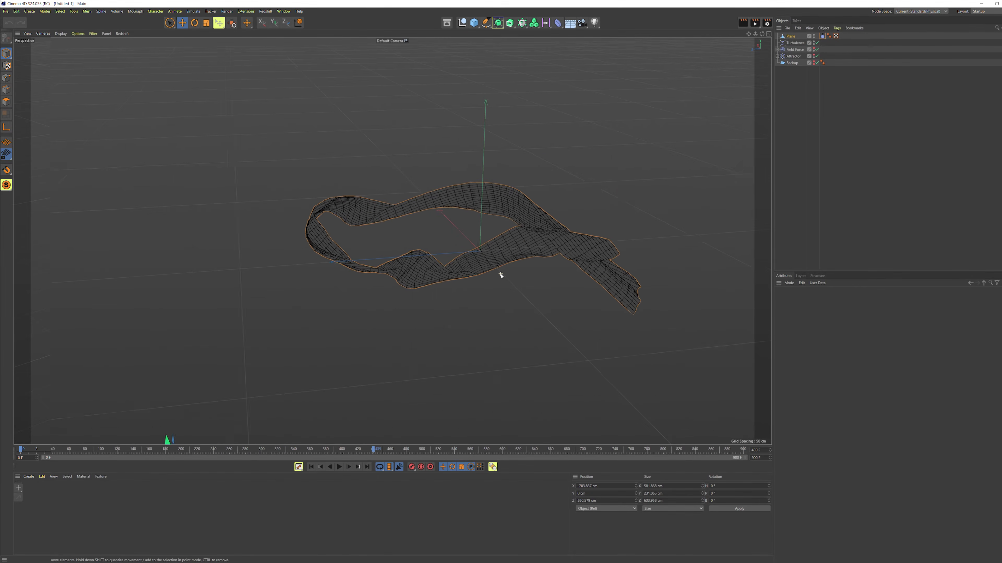
Step: Replay the simulation from the first frame and orbit around to examine the cloth's motion
left_click(793, 57)
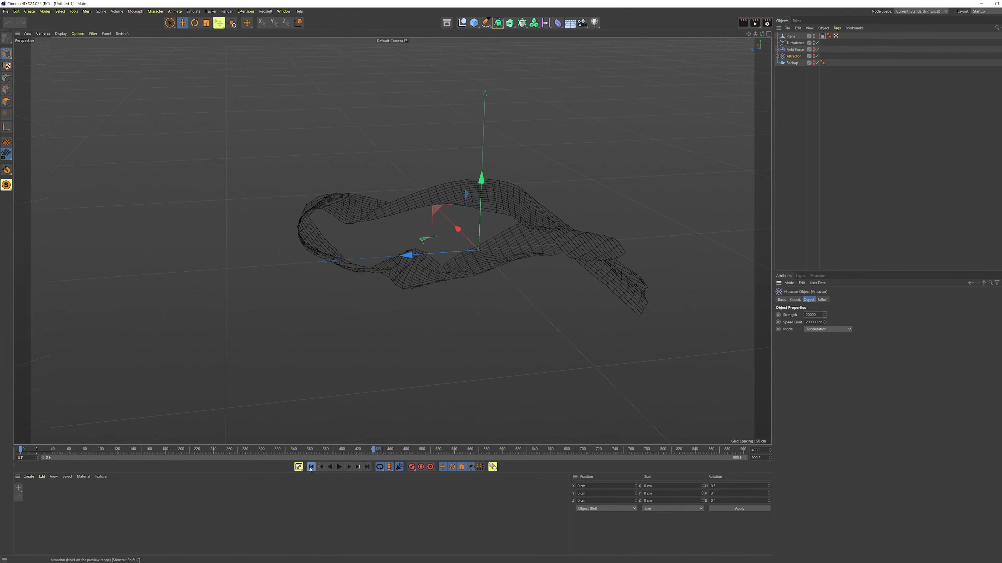
left_click(311, 467)
left_click(339, 467)
left_click_drag(450, 309, 360, 278, "alt")
left_click_drag(493, 271, 354, 286, "alt")
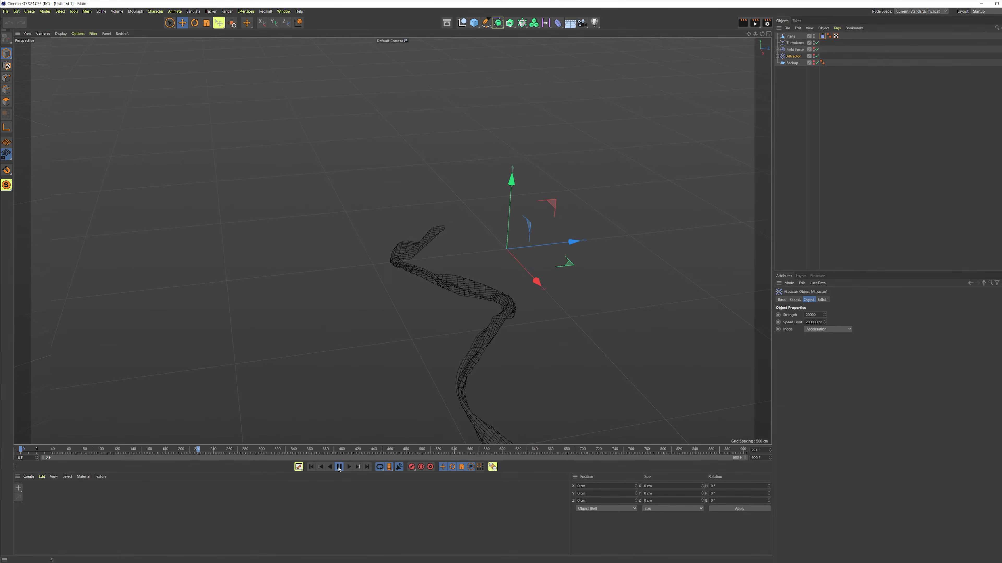
middle_click_drag(566, 391, 342, 363, "alt")
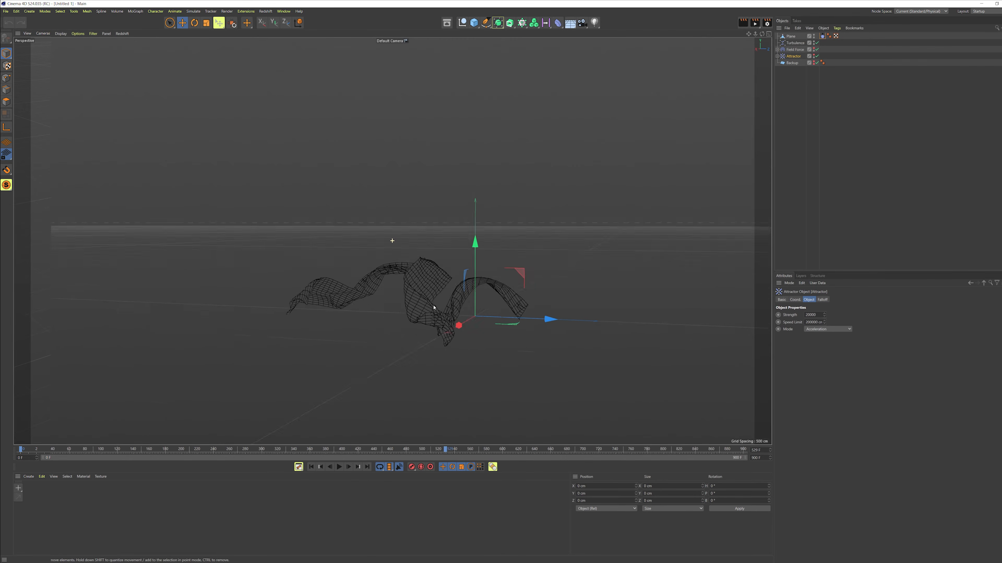
left_click_drag(434, 308, 408, 303, "alt")
middle_click_drag(469, 312, 432, 284, "alt")
left_click_drag(432, 284, 416, 281, "alt")
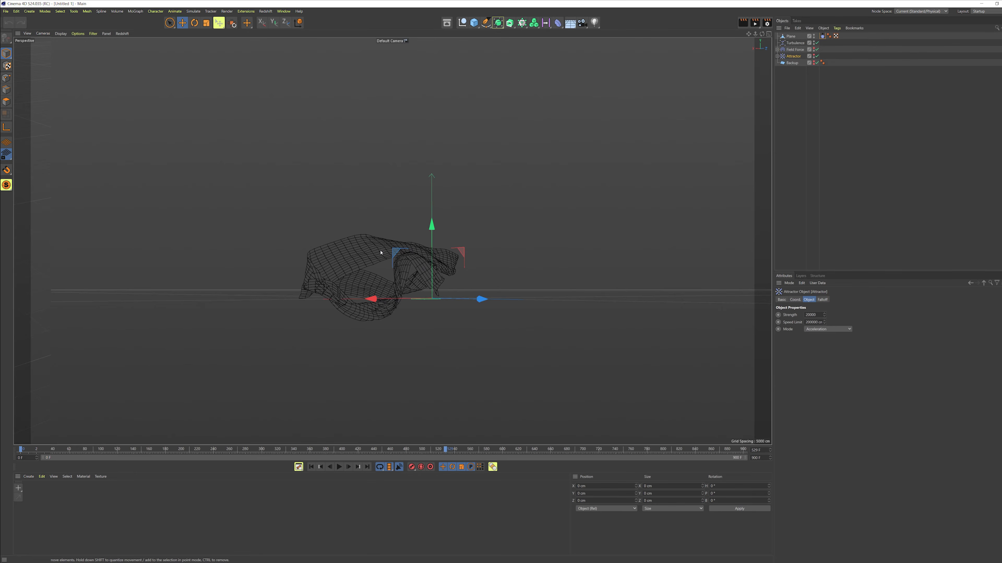
left_click_drag(381, 253, 362, 266, "alt")
middle_click_drag(362, 267, 431, 308, "alt")
scroll(429, 306, "up", 5)
left_click_drag(421, 297, 675, 168, "alt")
Step: Rewind to the first frame and set the animation's end frame to 600
left_click(792, 37)
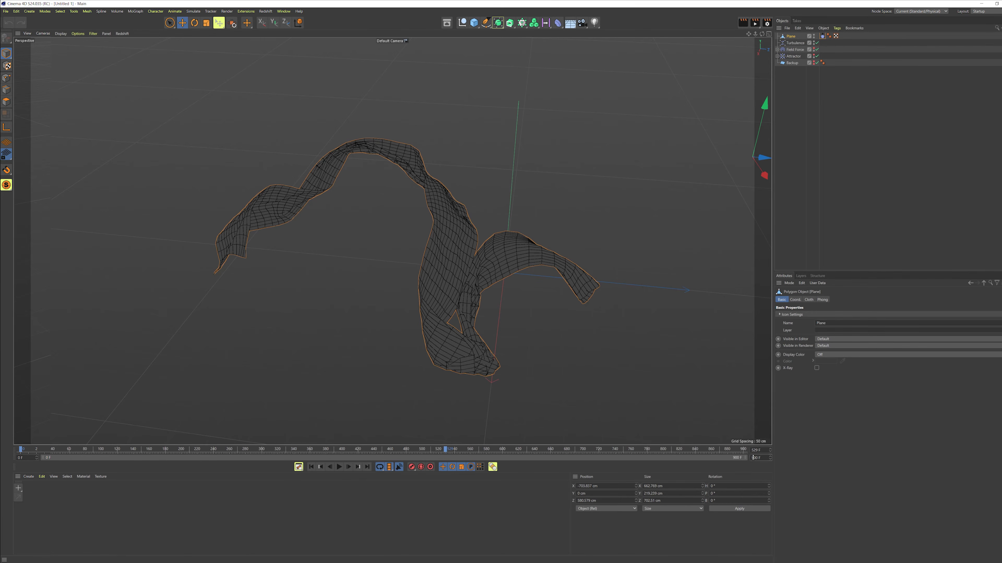
left_click(312, 467)
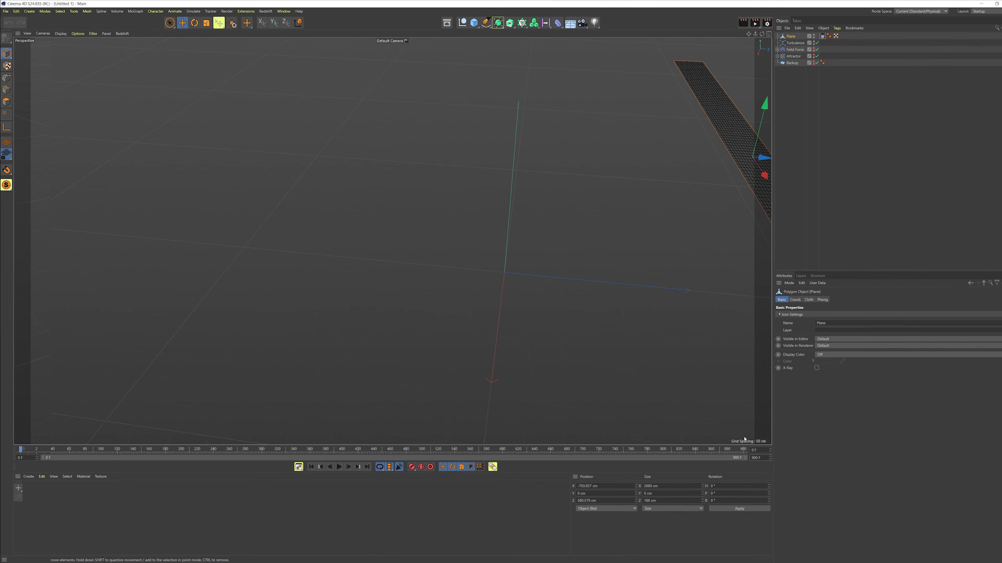
key("Return")
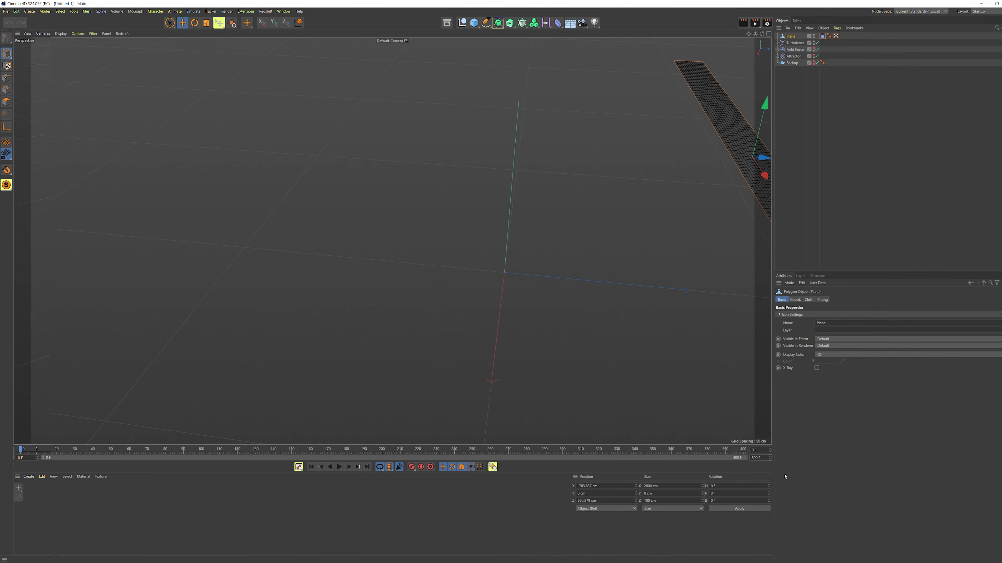
type("6")
key("Return")
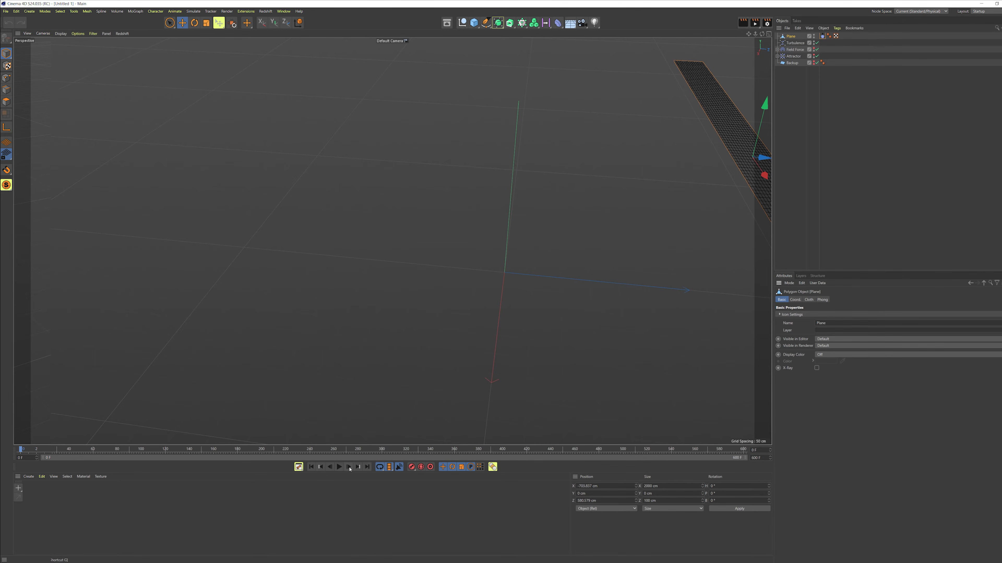
Step: Bake the cloth plane as an Alembic object
left_click_drag(705, 216, 613, 217, "alt")
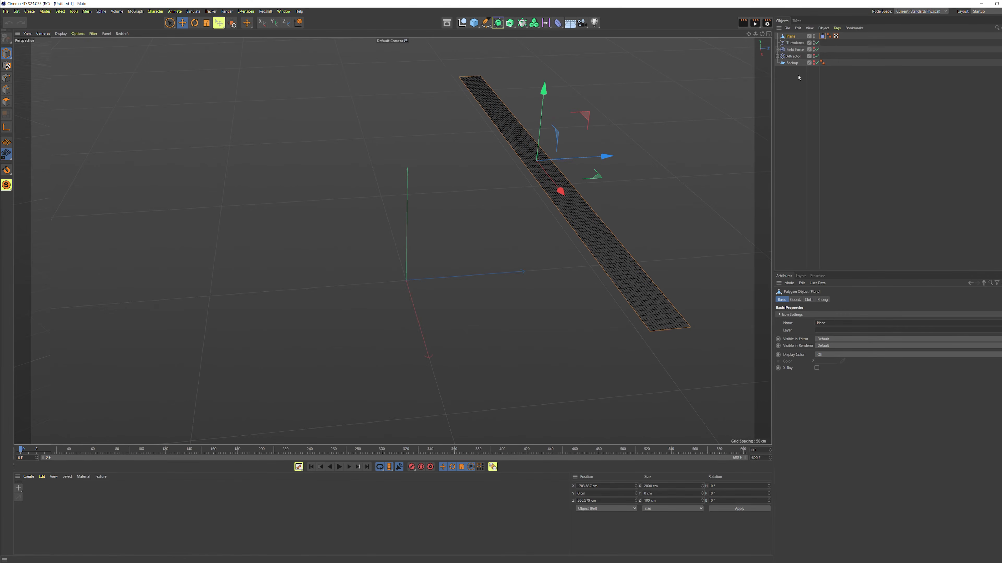
right_click(792, 37)
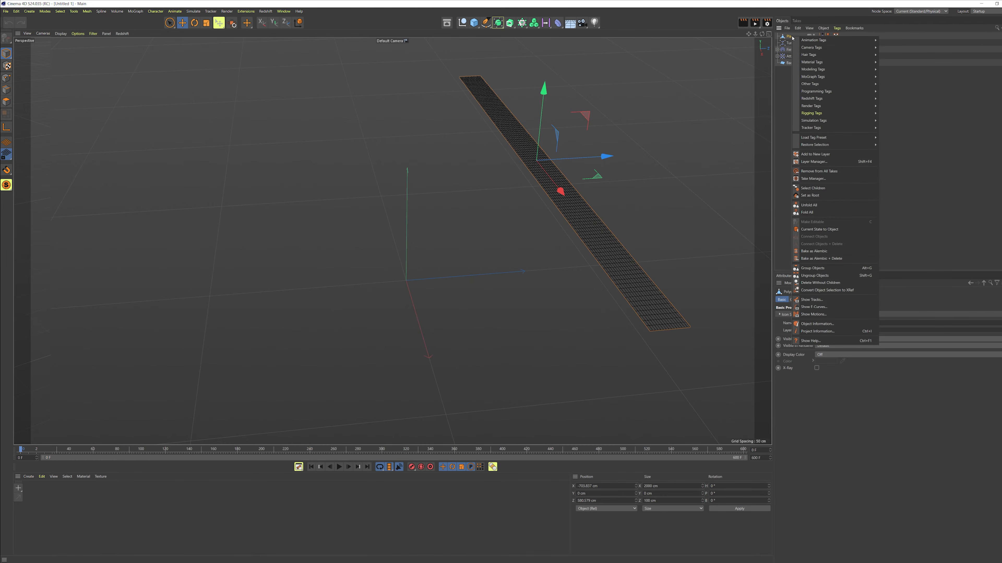
left_click(817, 252)
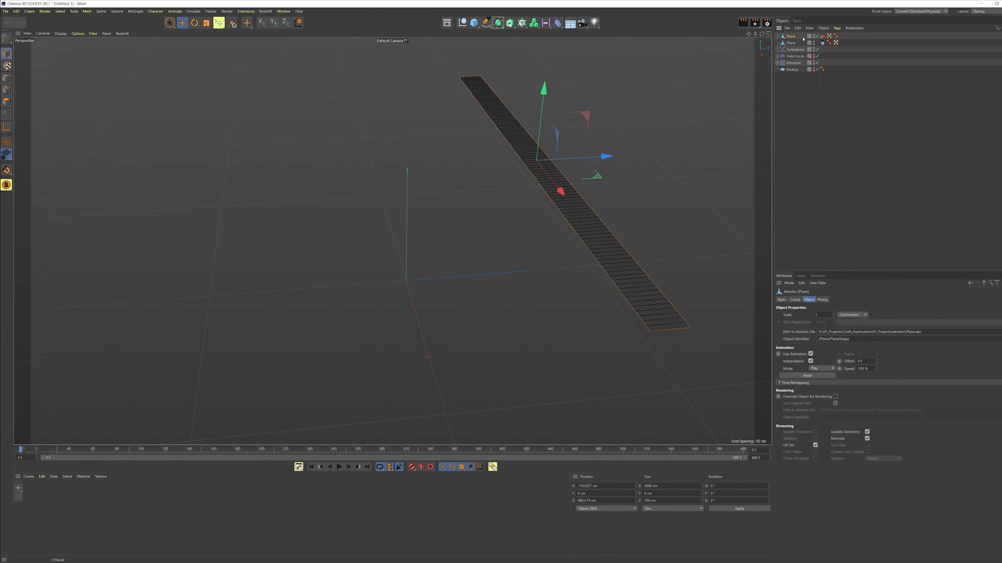
Step: Hide the original plane, select the baked Alembic plane, and play back its animation in four views
left_click(816, 45)
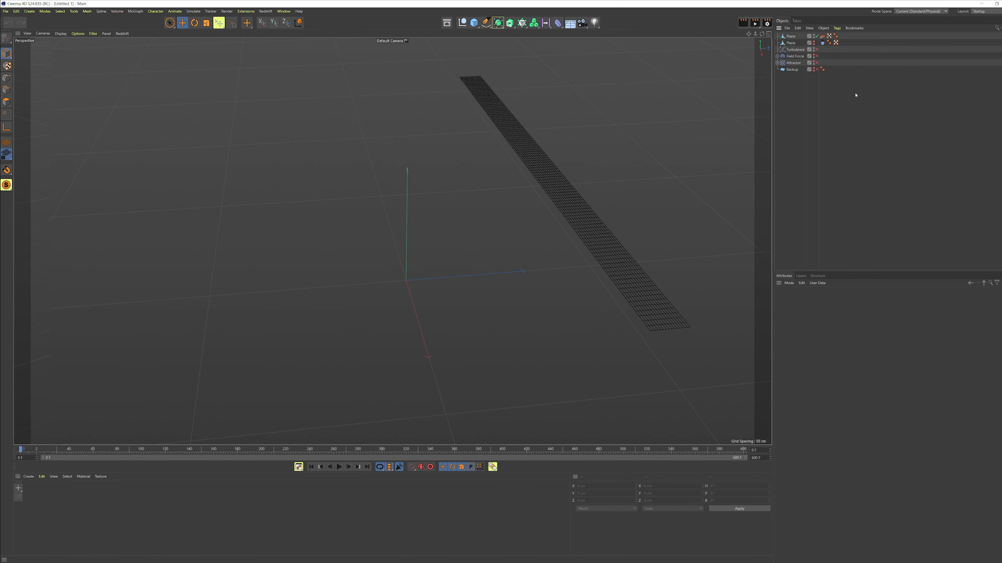
left_click(785, 37)
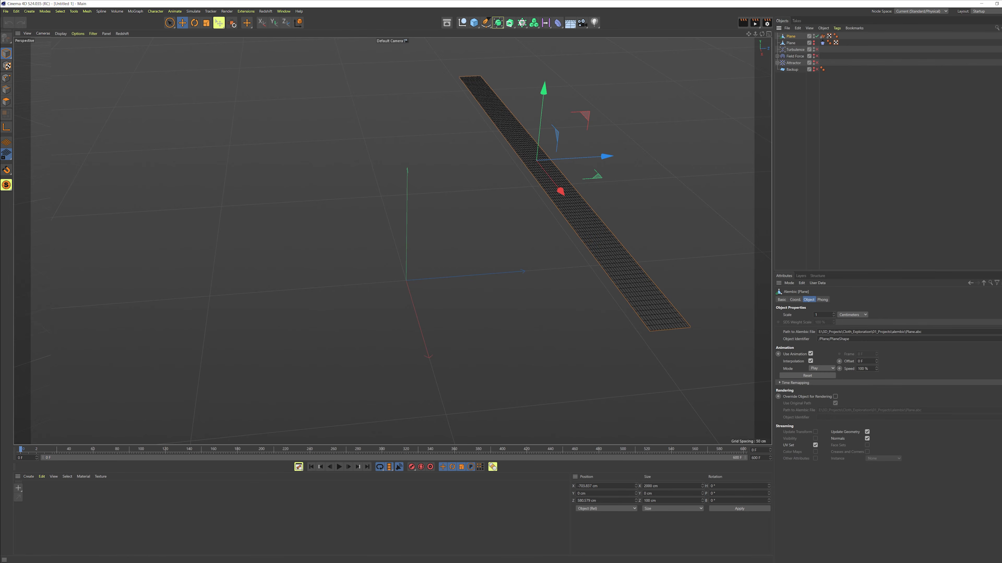
key("F8")
left_click_drag(436, 432, 692, 409)
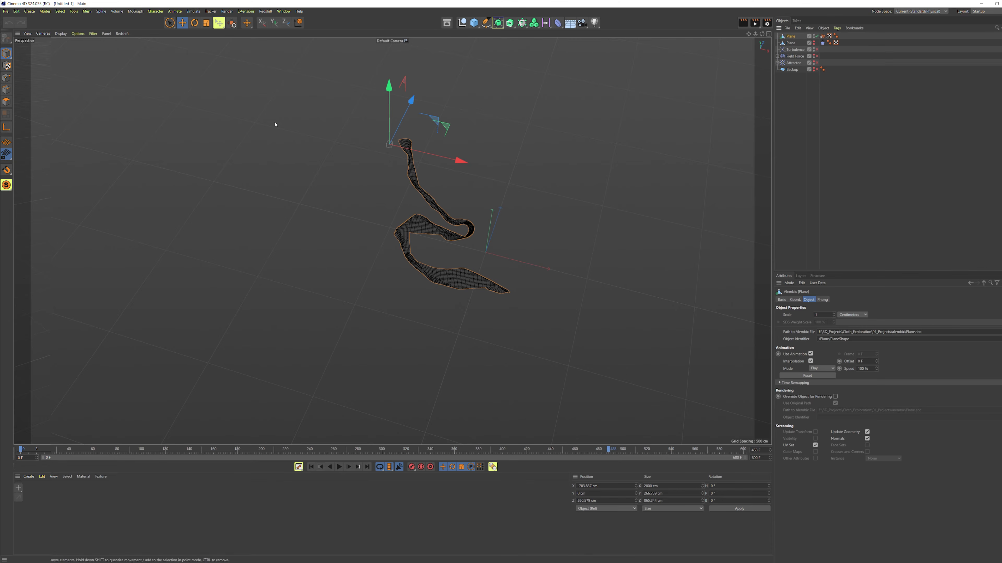
middle_click(497, 188)
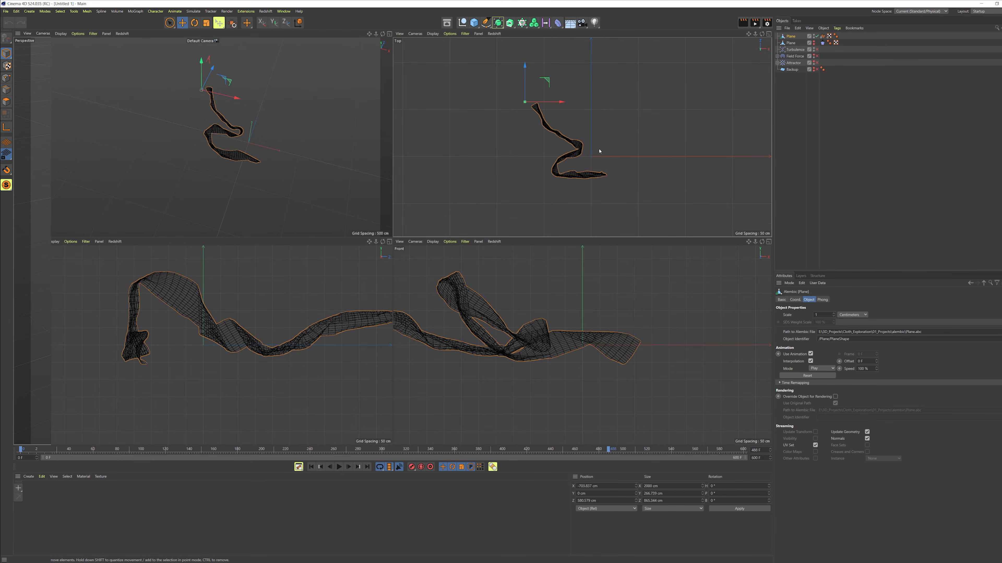
Step: Try moving the baked plane in the top view, then undo the move
left_click_drag(549, 78, 598, 115)
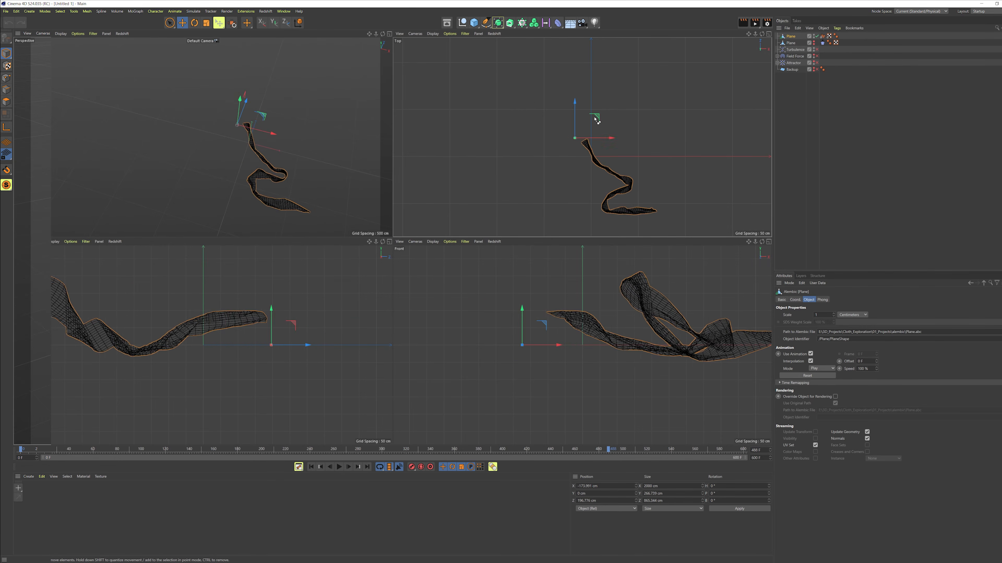
key("ctrl+z")
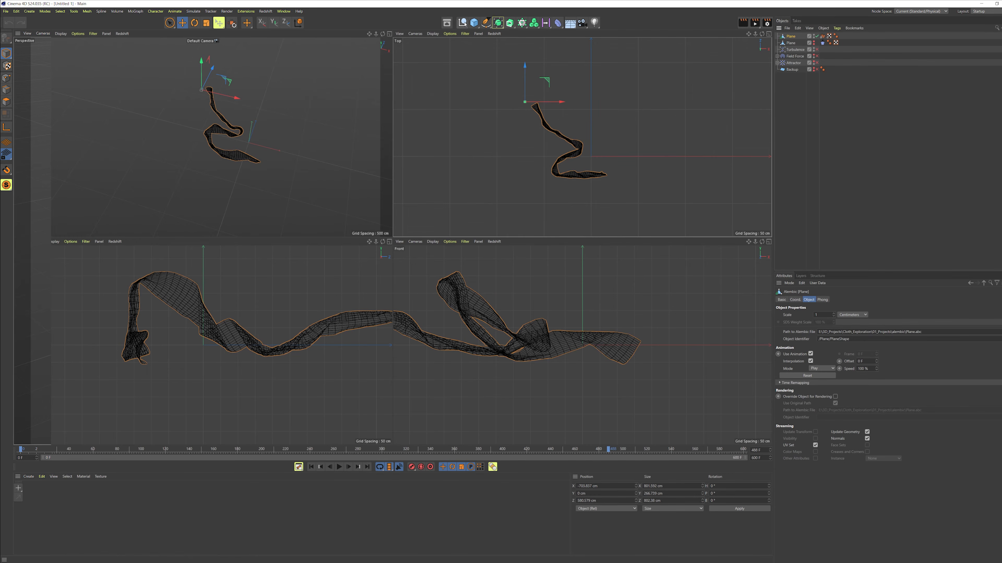
Step: Create a Null object and put the baked plane inside it
middle_click(622, 127)
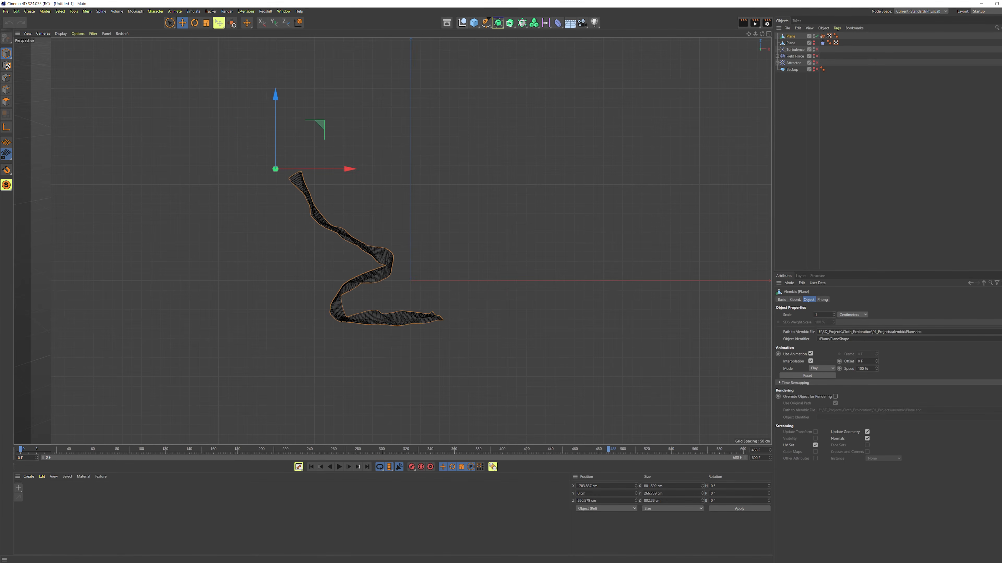
left_click(462, 23)
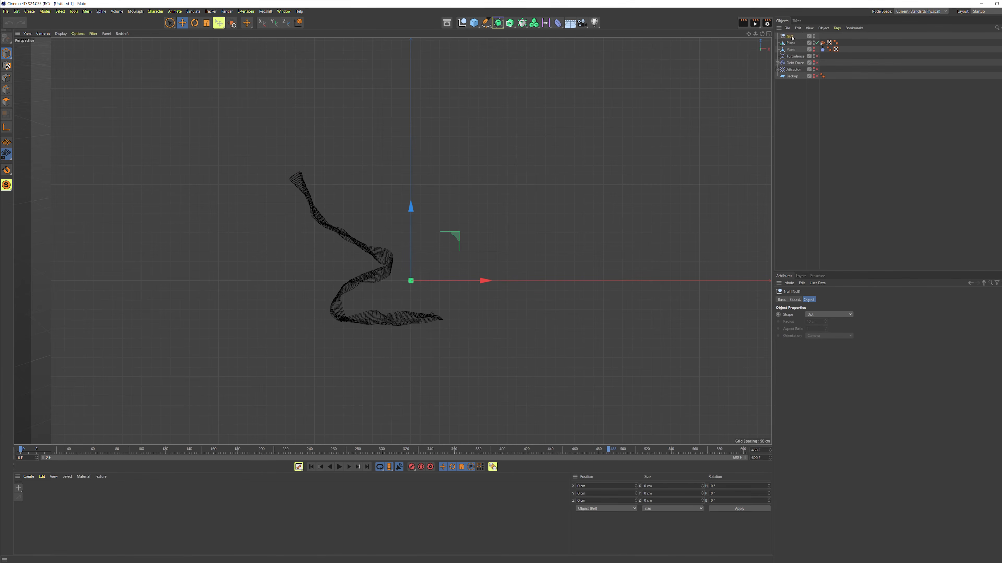
left_click_drag(794, 38, 793, 38)
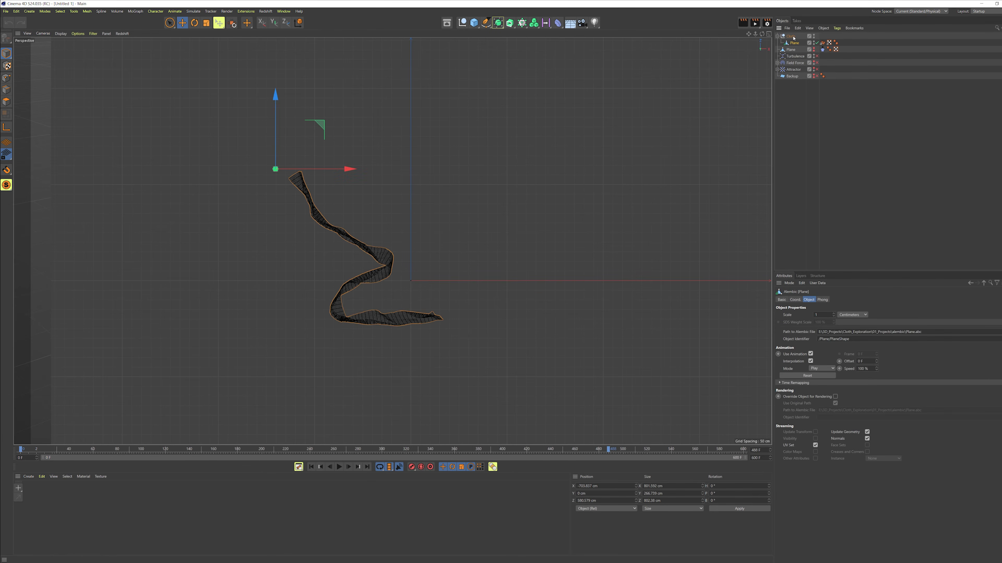
left_click(791, 36)
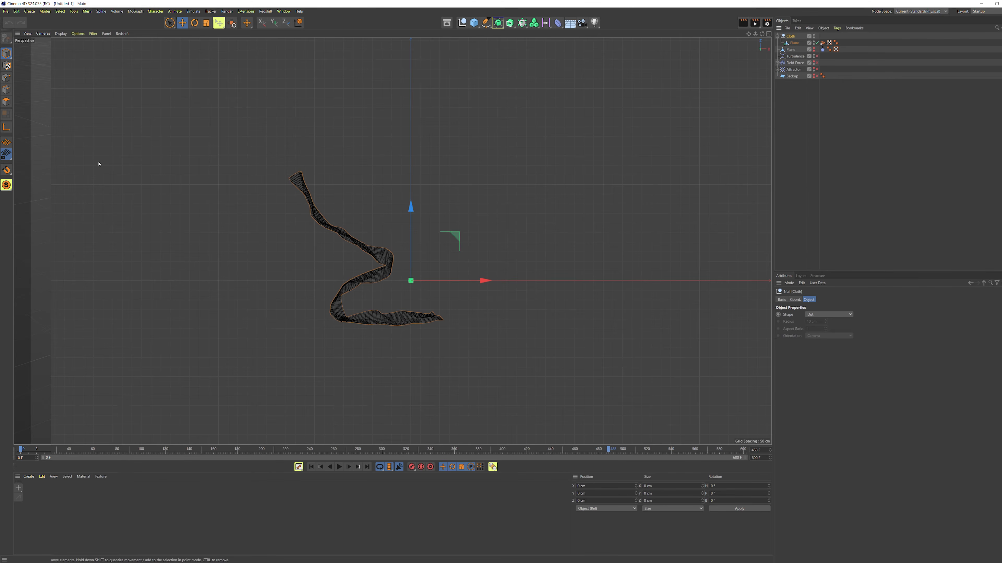
middle_click(414, 243)
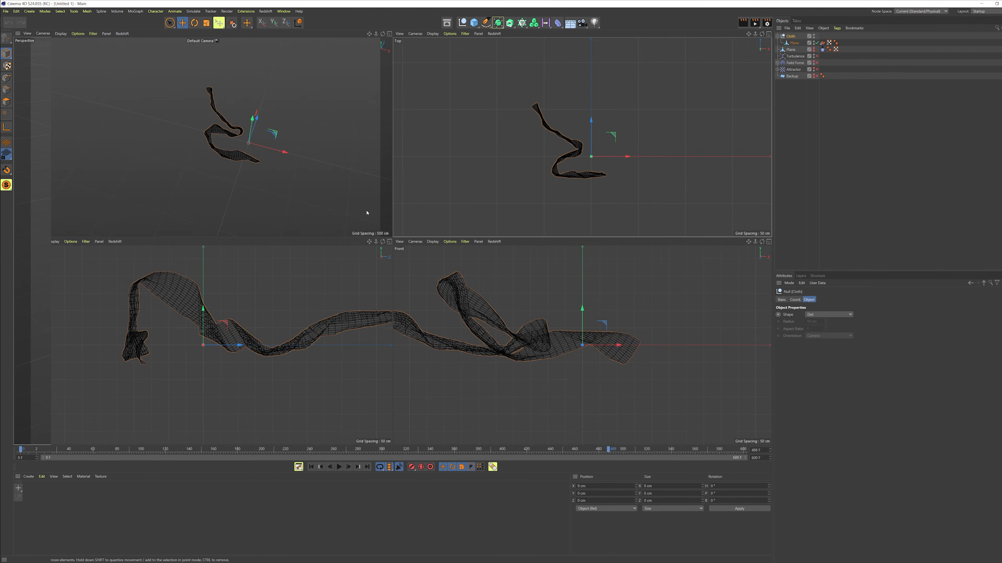
Step: Enlarge the perspective view, select the baked Alembic plane, and shift its animation offset to an earlier start
middle_click(290, 180)
left_click_drag(486, 253, 425, 308, "alt")
key("shift+f")
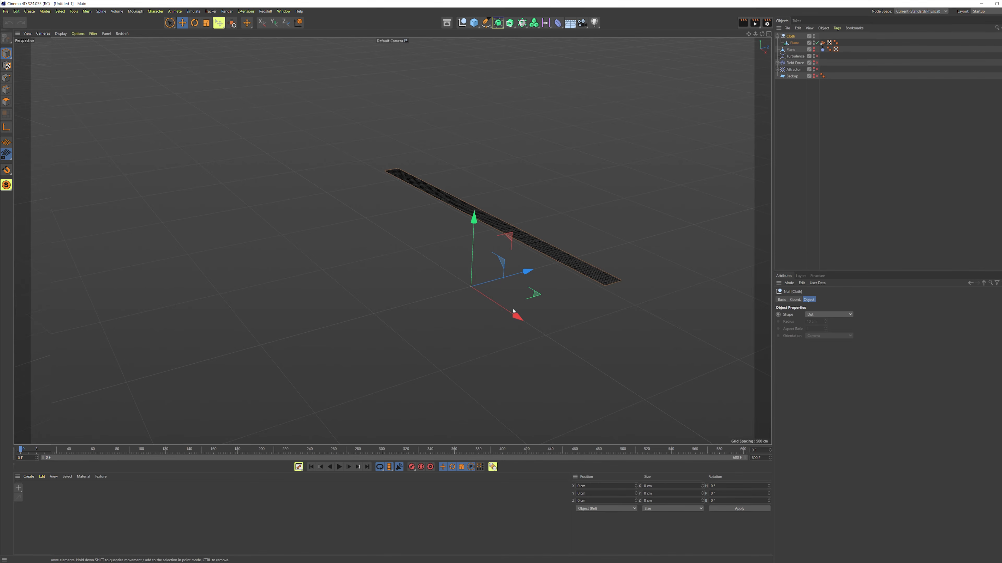
left_click_drag(513, 311, 482, 284, "alt")
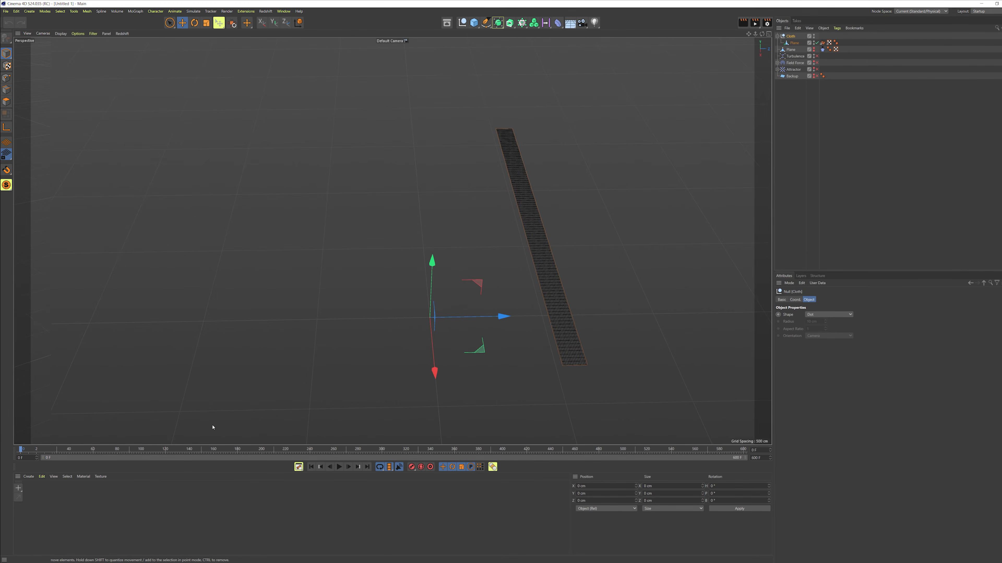
left_click(795, 43)
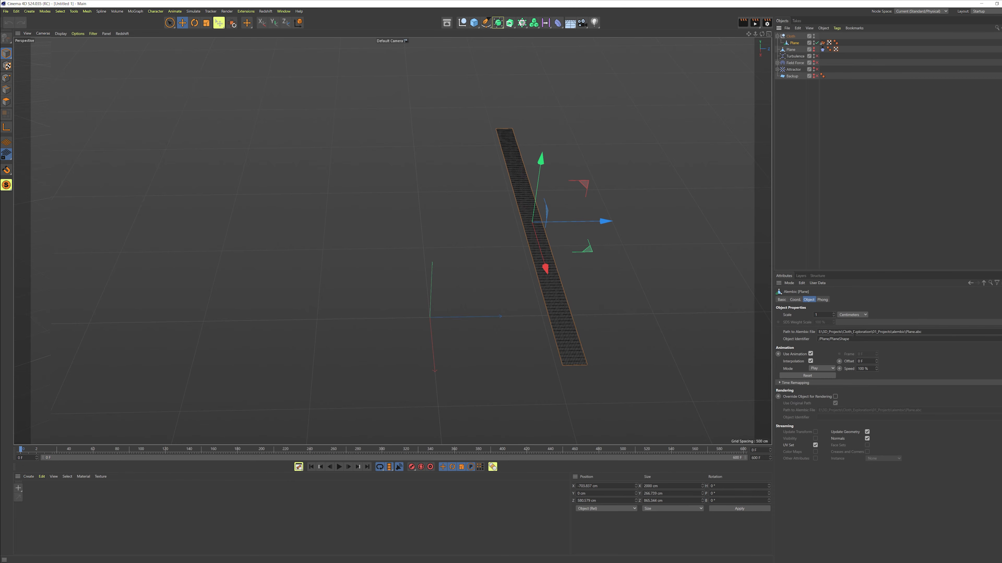
left_click_drag(876, 363, 876, 388)
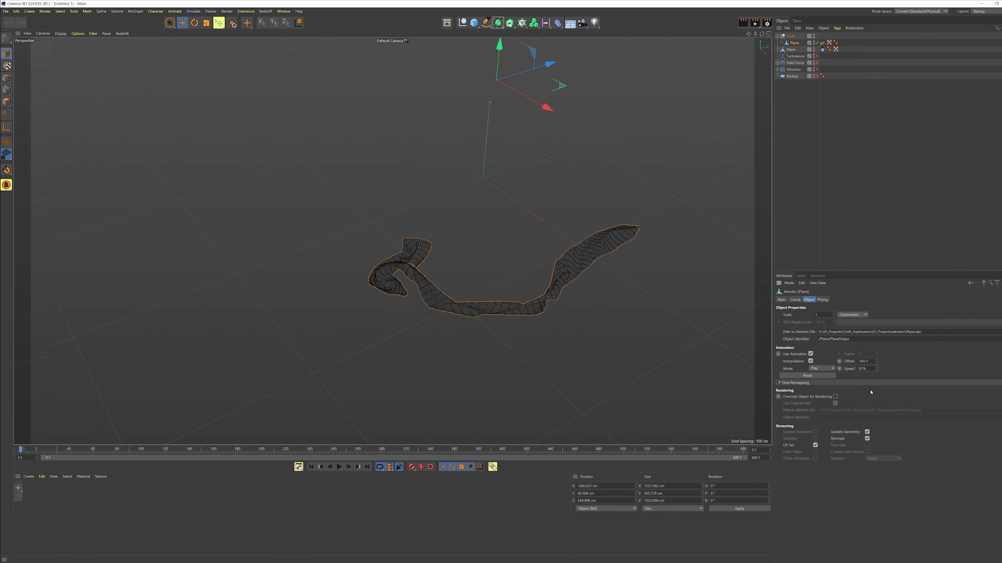
key("Return")
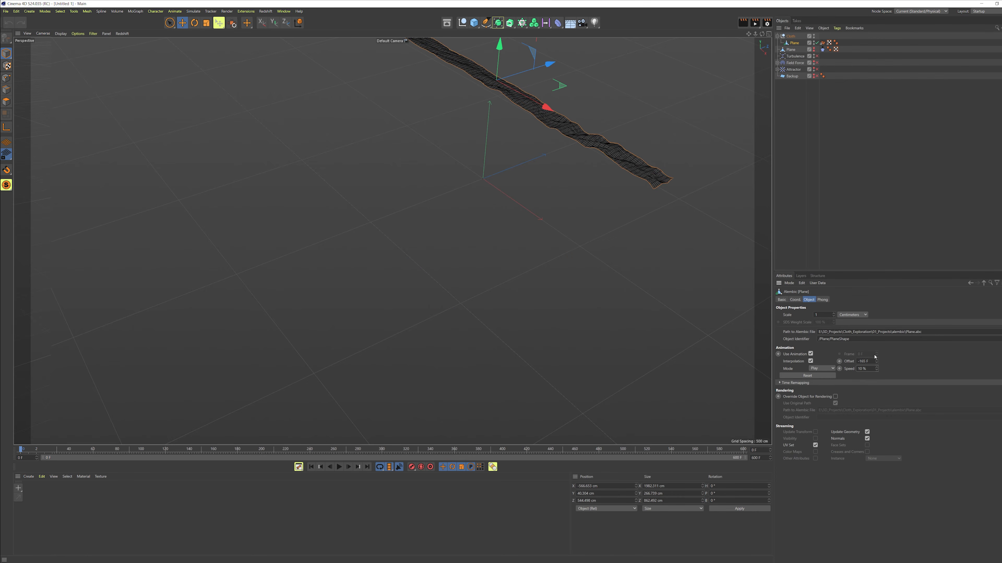
left_click_drag(876, 361, 876, 397)
Step: Play the animation and inspect the baked plane's motion from closer angles in the perspective view
left_click(339, 467)
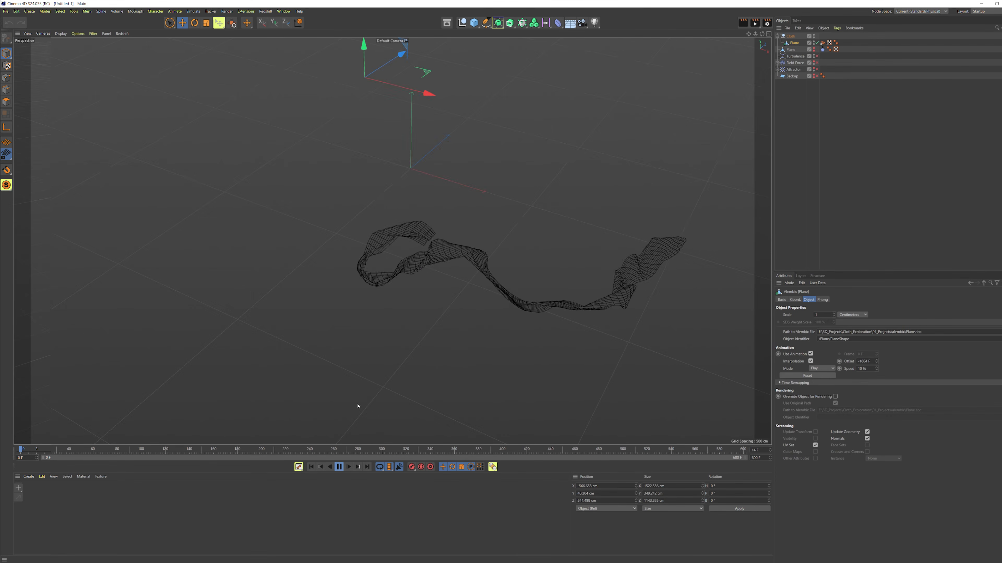
scroll(436, 241, "up", 3)
left_click_drag(436, 241, 456, 176, "alt")
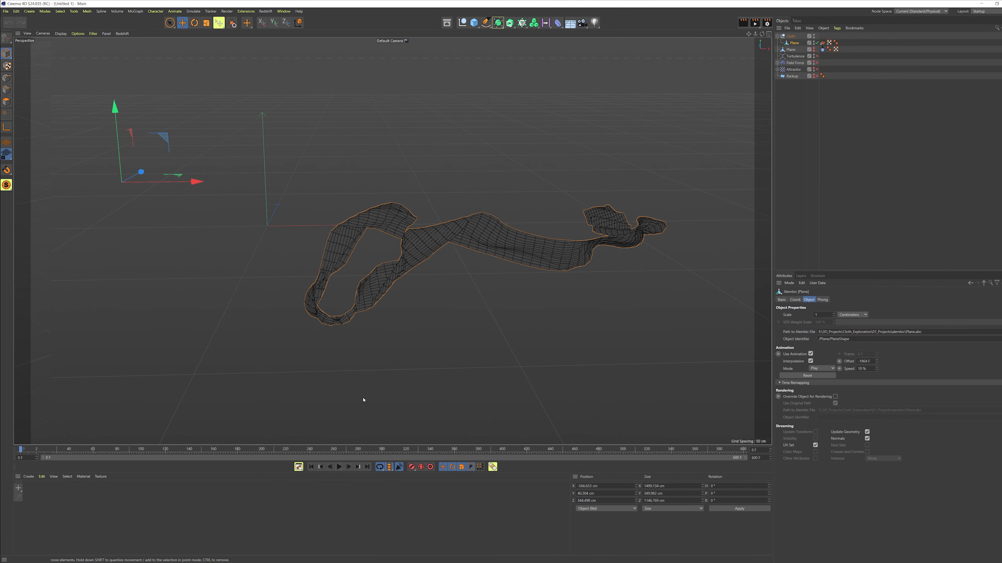
scroll(476, 230, "up", 2)
mouse_move(440, 234)
left_mouse_down("alt")
mouse_move(386, 211)
mouse_move(427, 237)
left_mouse_up("alt")
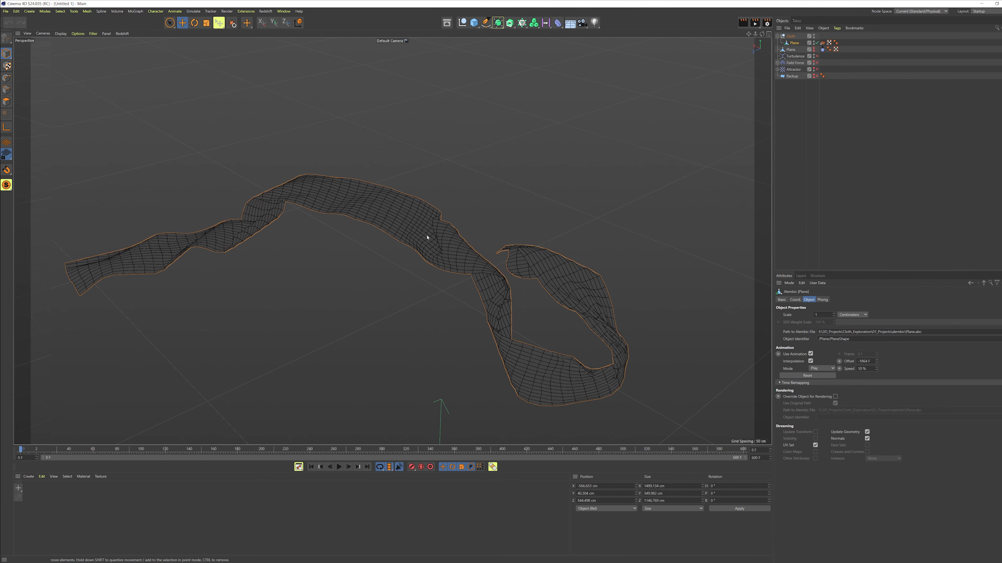
left_click_drag(385, 203, 723, 103, "alt")
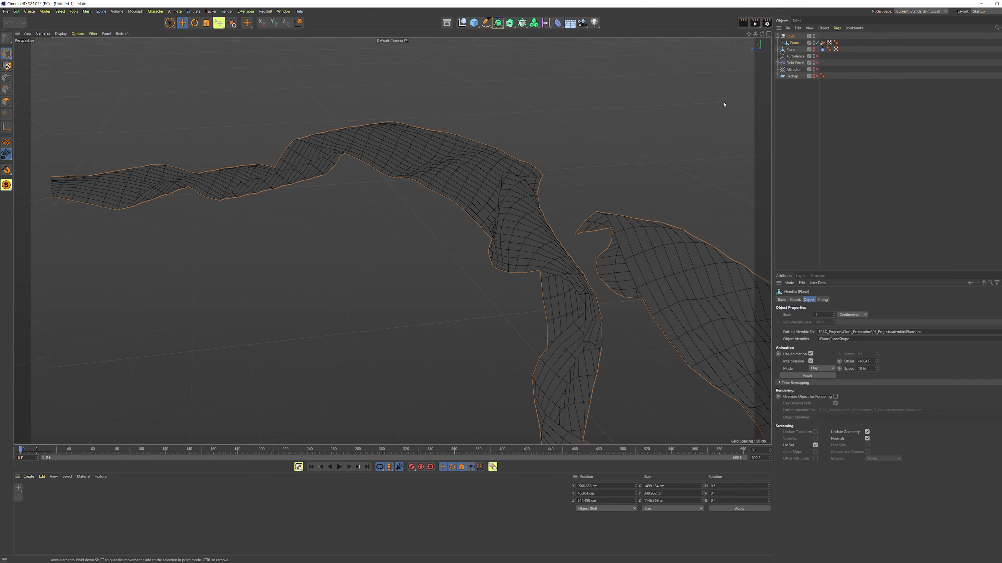
Step: Add a Subdivision Surface generator as parent of the Null containing the baked plane
left_click(498, 24)
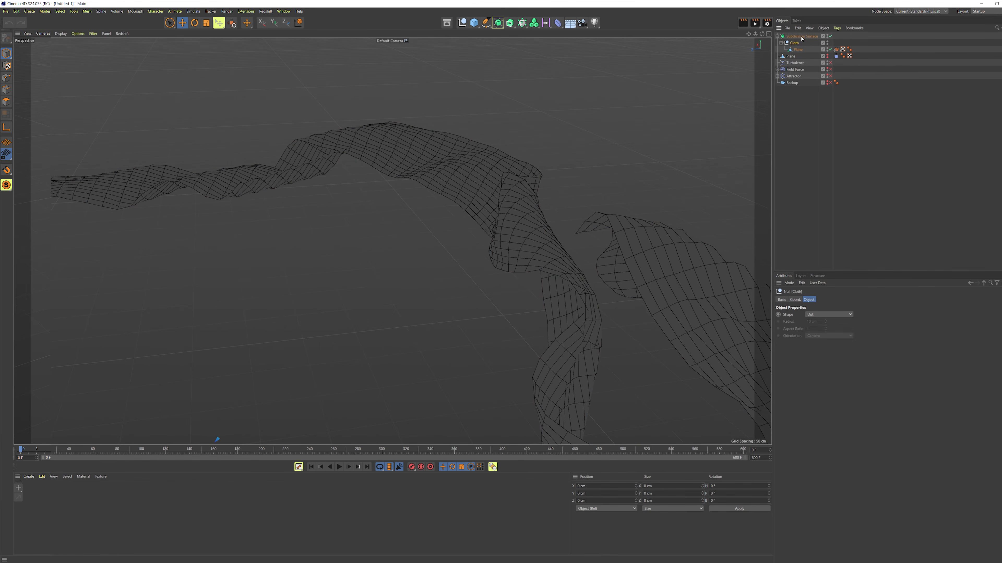
left_click_drag(803, 38, 803, 37)
scroll(568, 244, "down", 5)
left_click_drag(611, 281, 532, 289, "alt")
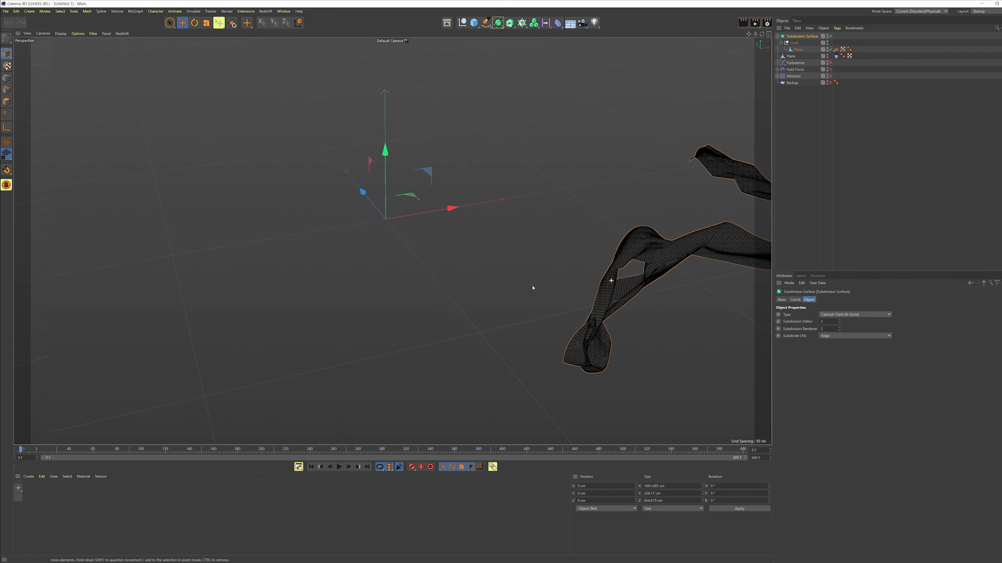
right_click_drag(532, 289, 634, 320, "alt")
middle_click_drag(635, 320, 402, 278, "alt")
left_click_drag(466, 224, 418, 228, "alt")
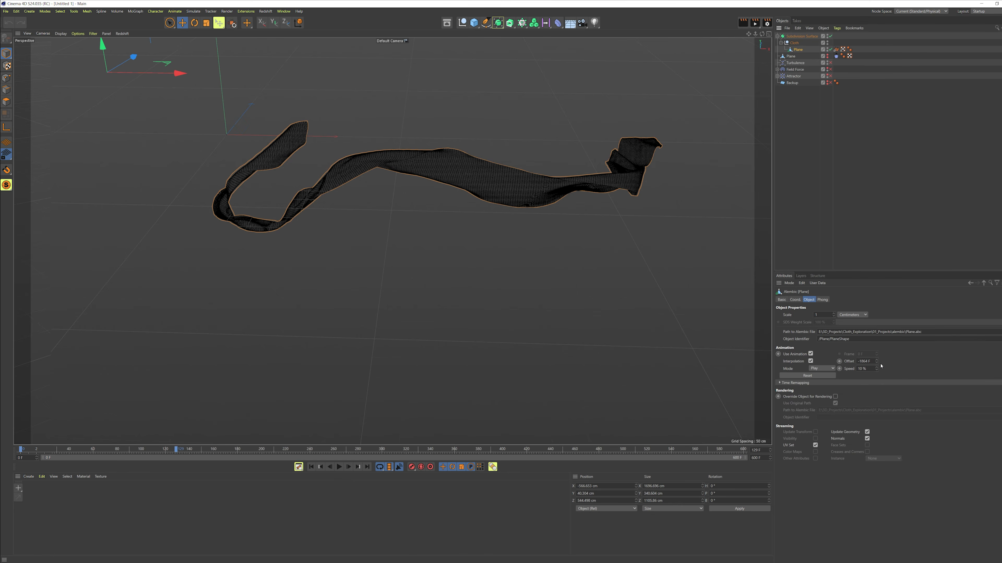
Step: Shift the baked plane's animation offset further, then play and pause the smoothed cloth animation
left_click_drag(877, 363, 877, 402)
scroll(302, 107, "up", 10)
middle_click_drag(281, 84, 402, 277, "alt")
left_click_drag(402, 298, 307, 323, "alt")
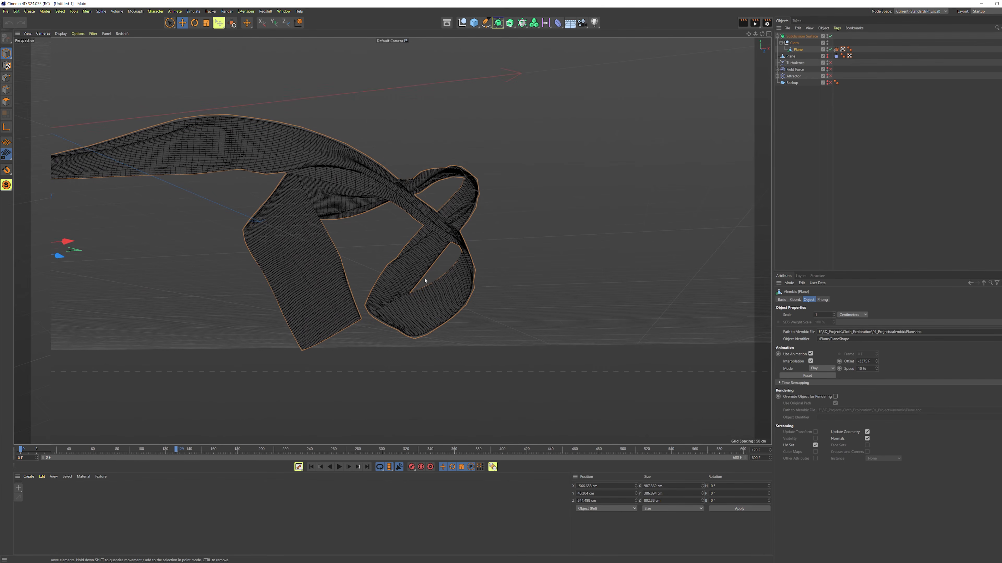
left_click(340, 467)
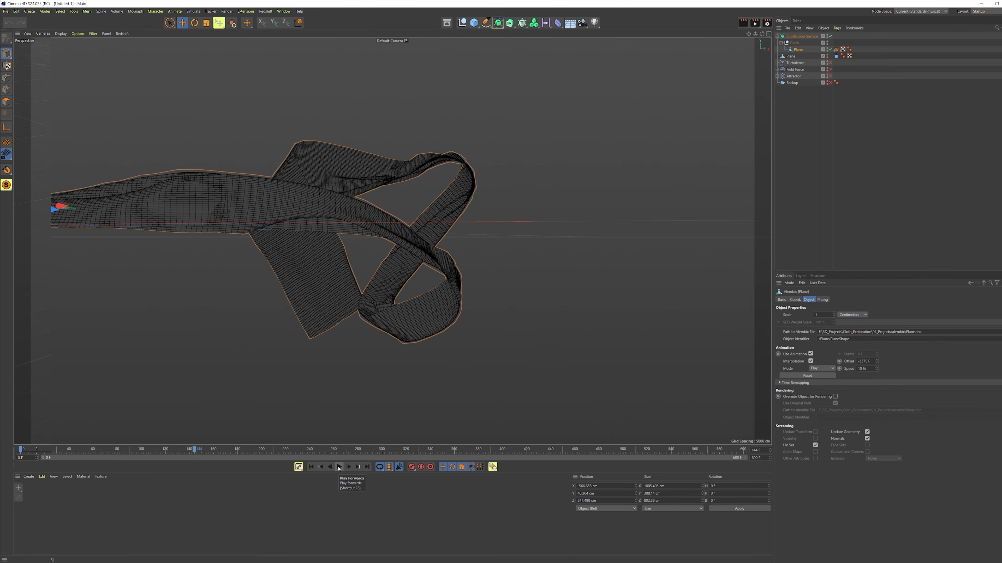
left_click(338, 467)
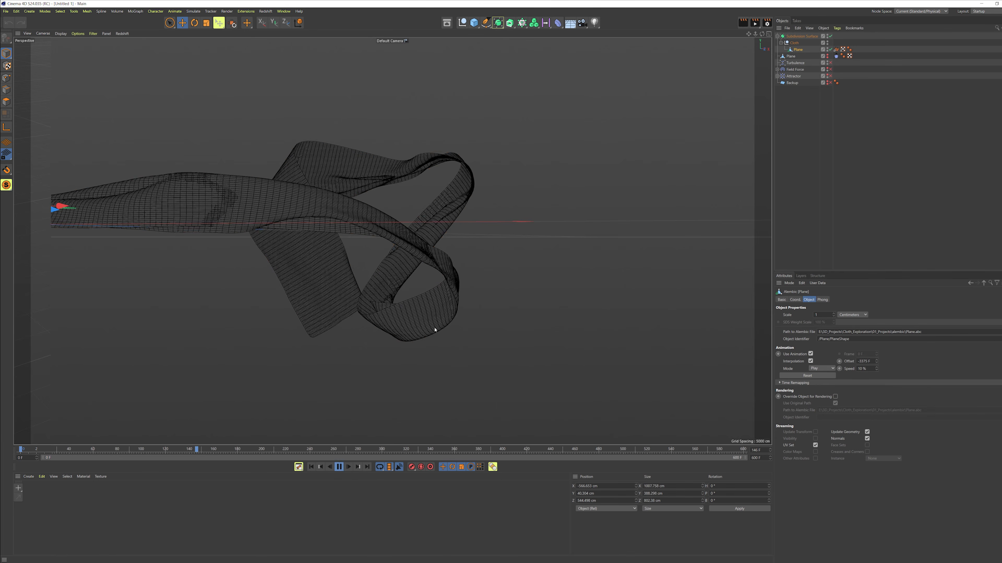